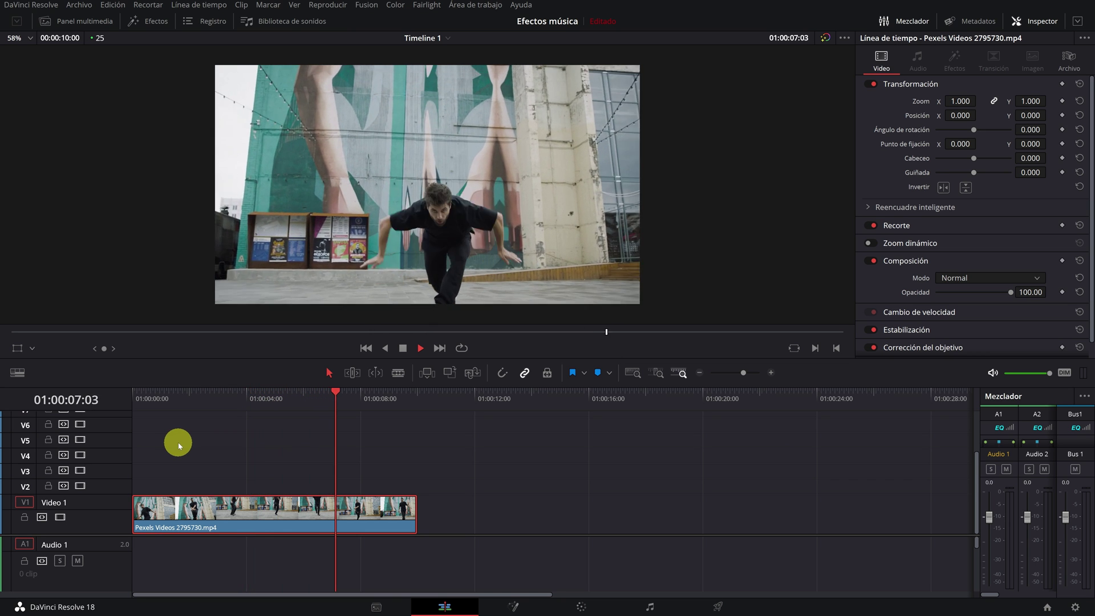
Stop playback and set the playhead just after the start of the dance clip.
key("space")
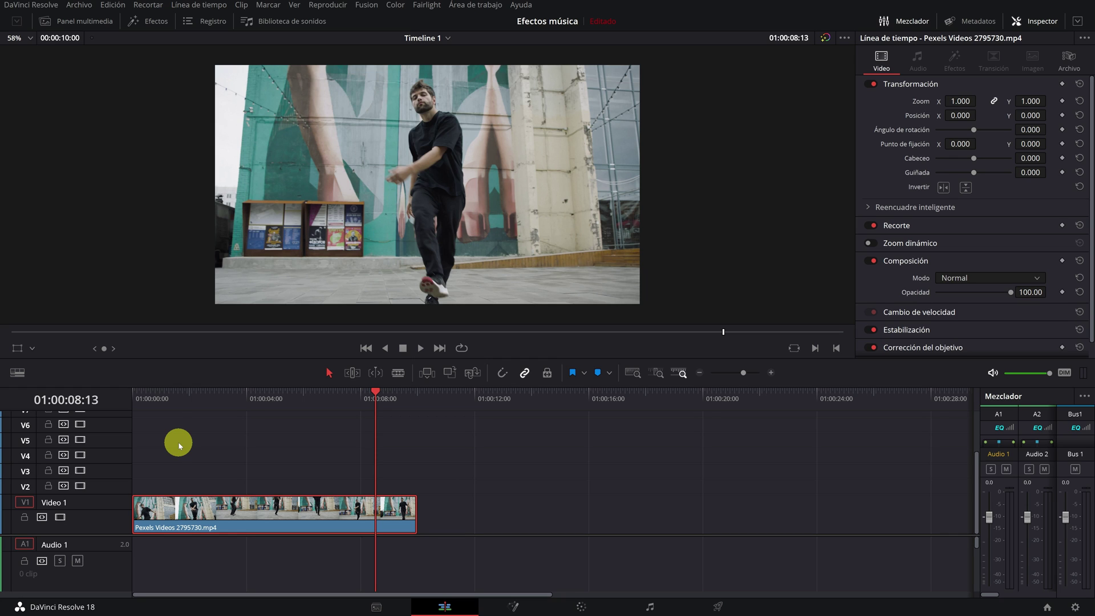
left_click_drag(166, 399, 132, 416)
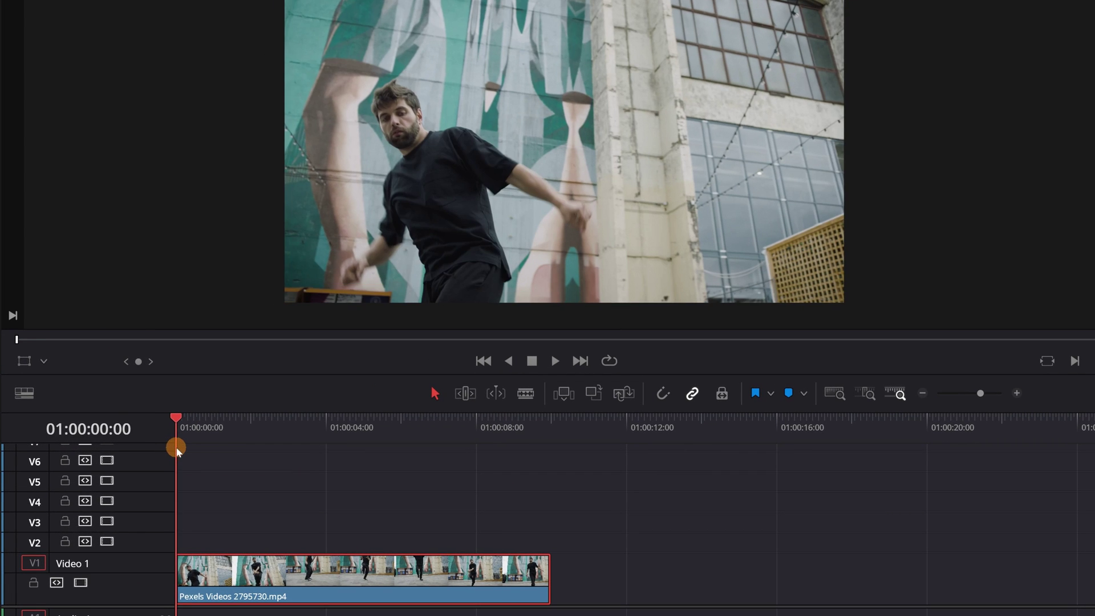
left_click_drag(172, 450, 274, 452)
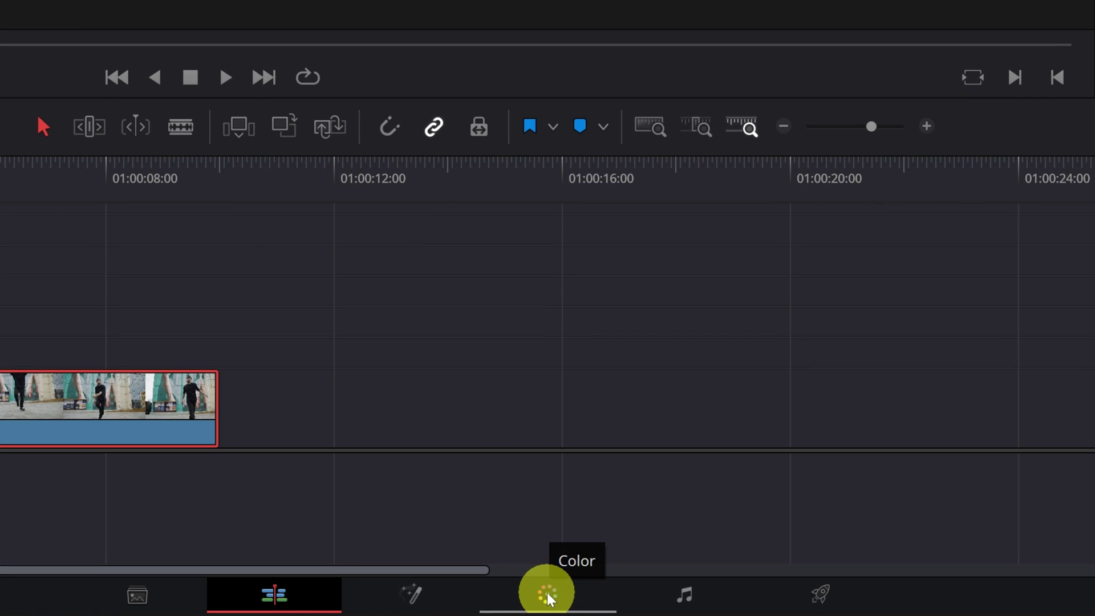
On the Color page, reposition node 01 and enable Magic Mask, scrubbing through the dance.
left_click(547, 593)
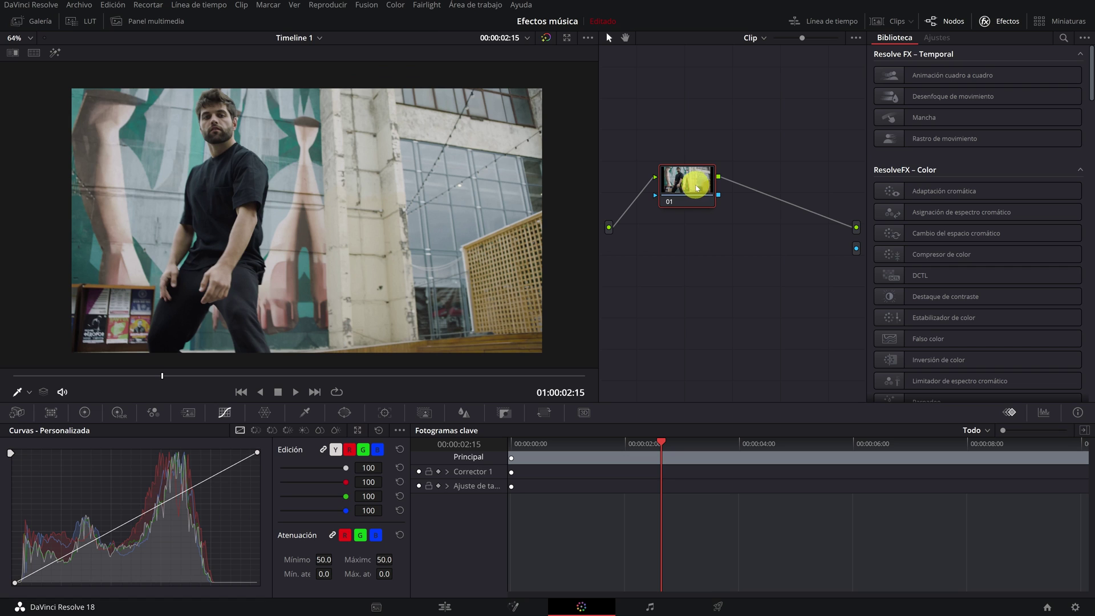
left_click_drag(695, 190, 711, 233)
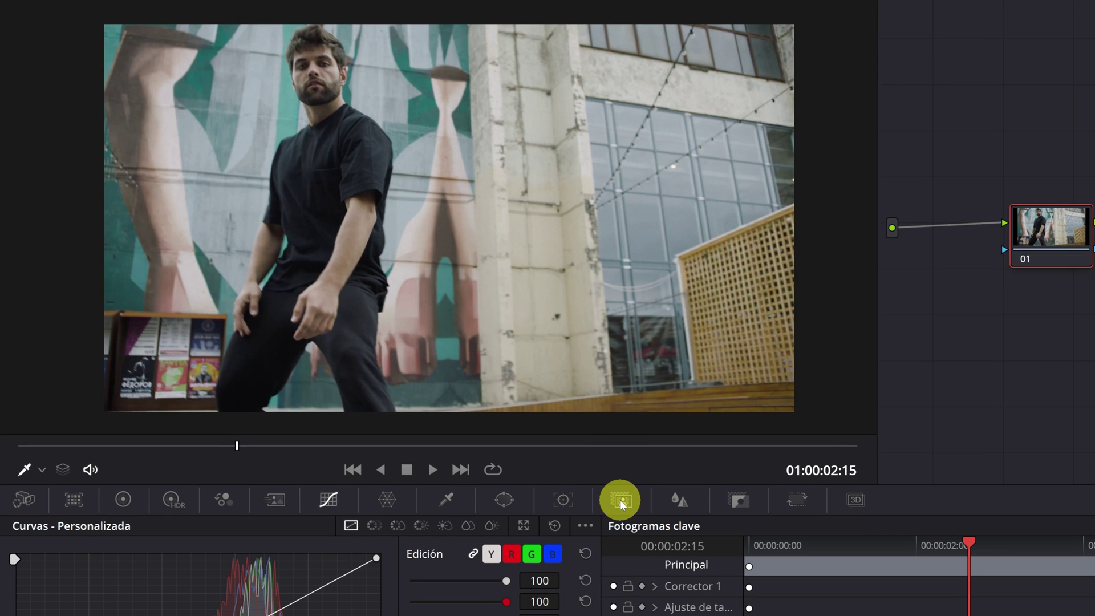
left_click(621, 499)
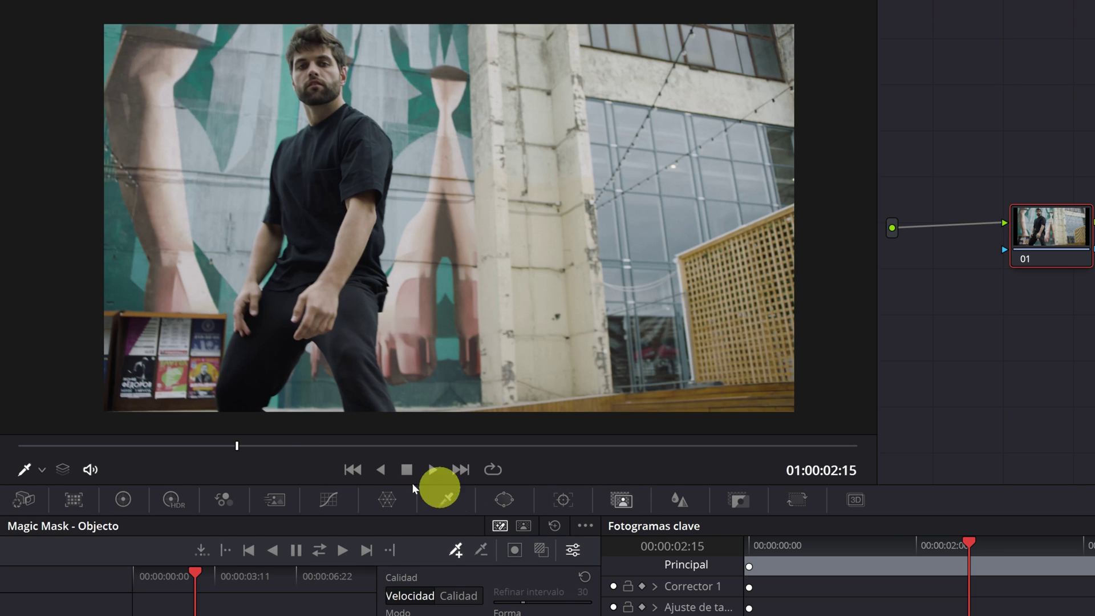
left_click_drag(228, 453, 367, 450)
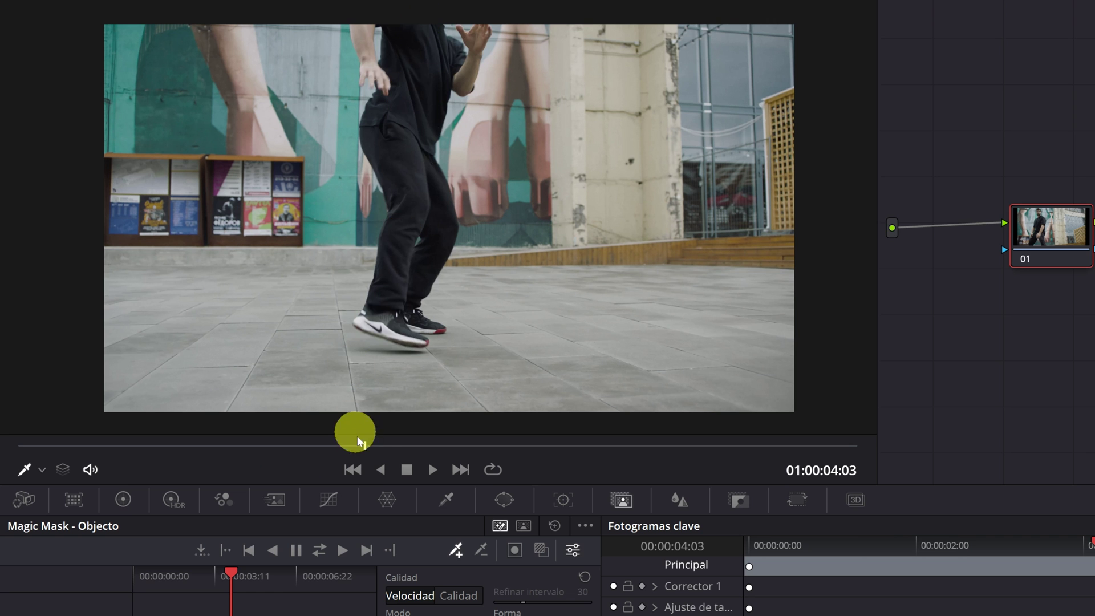
left_click(398, 445)
mouse_move(398, 445)
left_mouse_down()
mouse_move(566, 456)
mouse_move(554, 455)
left_mouse_up()
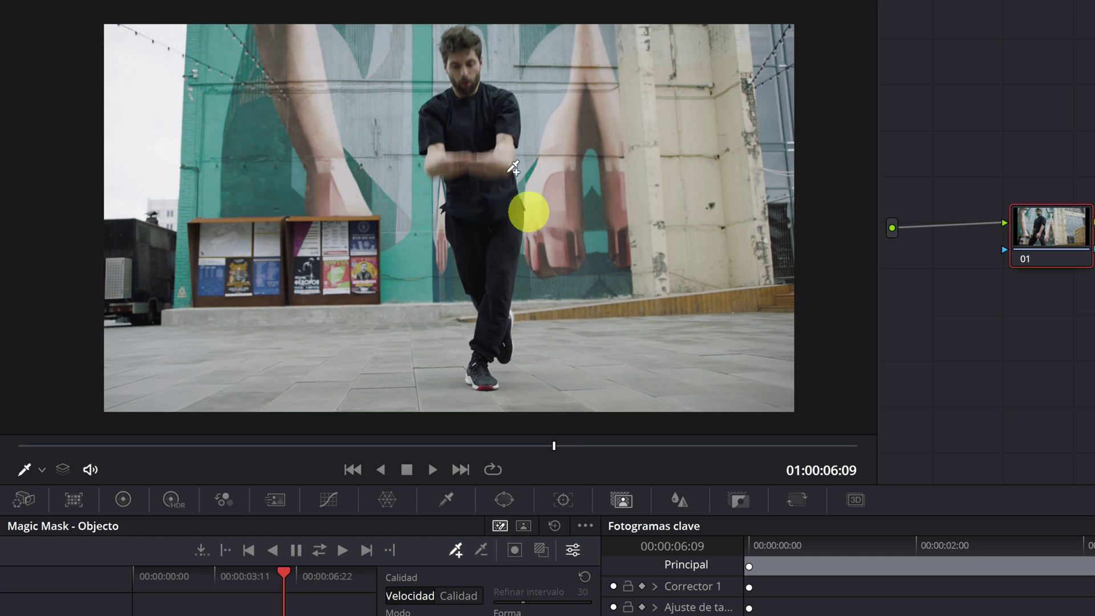
left_click_drag(382, 447, 244, 444)
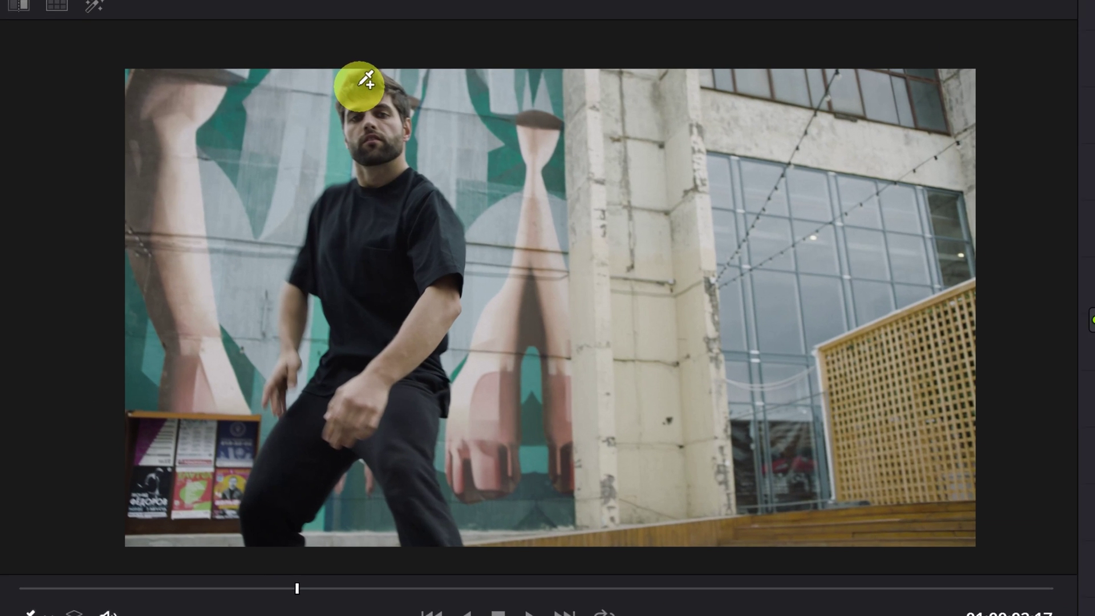
Trace a Magic Mask stroke from the dancer's head down his body, then leave the enlarged viewer.
mouse_move(359, 86)
left_mouse_down()
mouse_move(371, 86)
mouse_move(452, 311)
left_mouse_up()
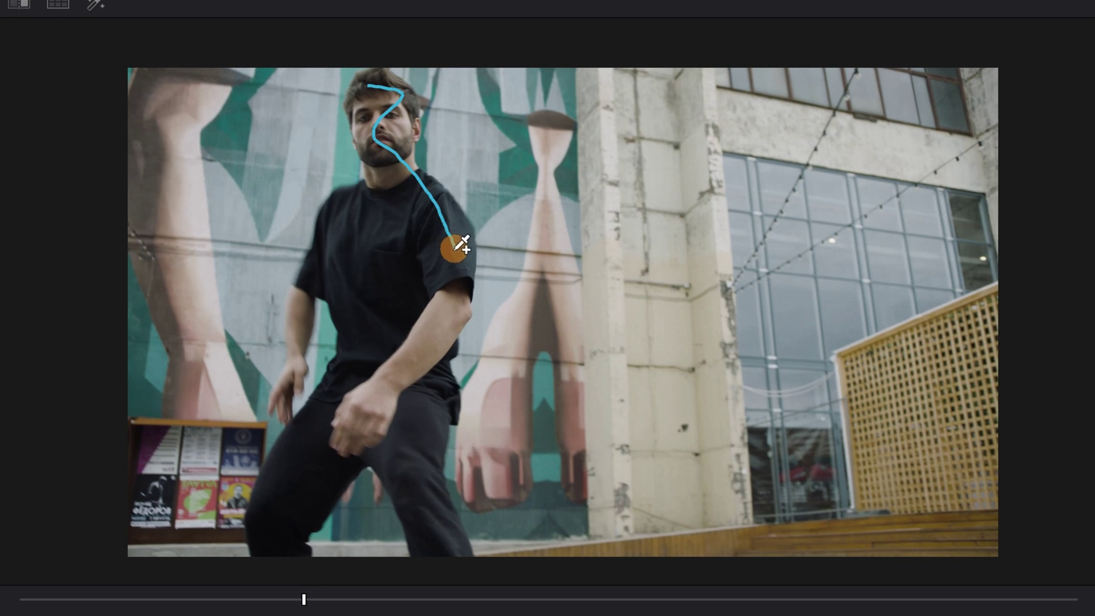
mouse_move(374, 396)
left_mouse_down()
mouse_move(428, 372)
mouse_move(416, 443)
mouse_move(444, 527)
mouse_move(347, 411)
mouse_move(295, 546)
mouse_move(295, 461)
mouse_move(378, 299)
mouse_move(367, 200)
mouse_move(380, 157)
mouse_move(342, 231)
mouse_move(342, 286)
mouse_move(318, 264)
mouse_move(310, 297)
left_mouse_up()
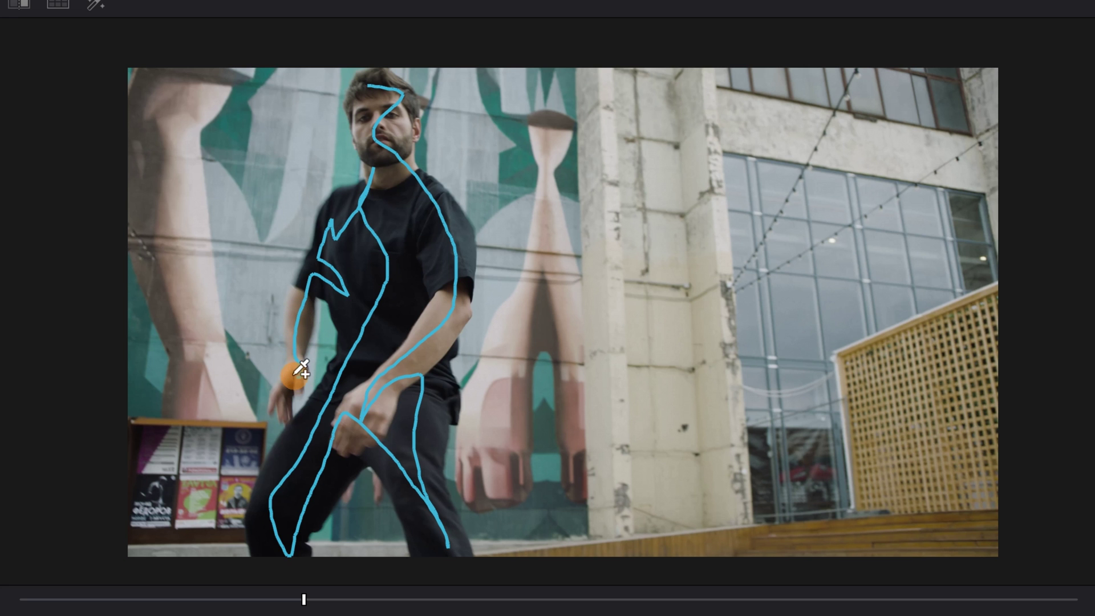
left_click_drag(291, 398, 285, 403)
key("ctrl+f")
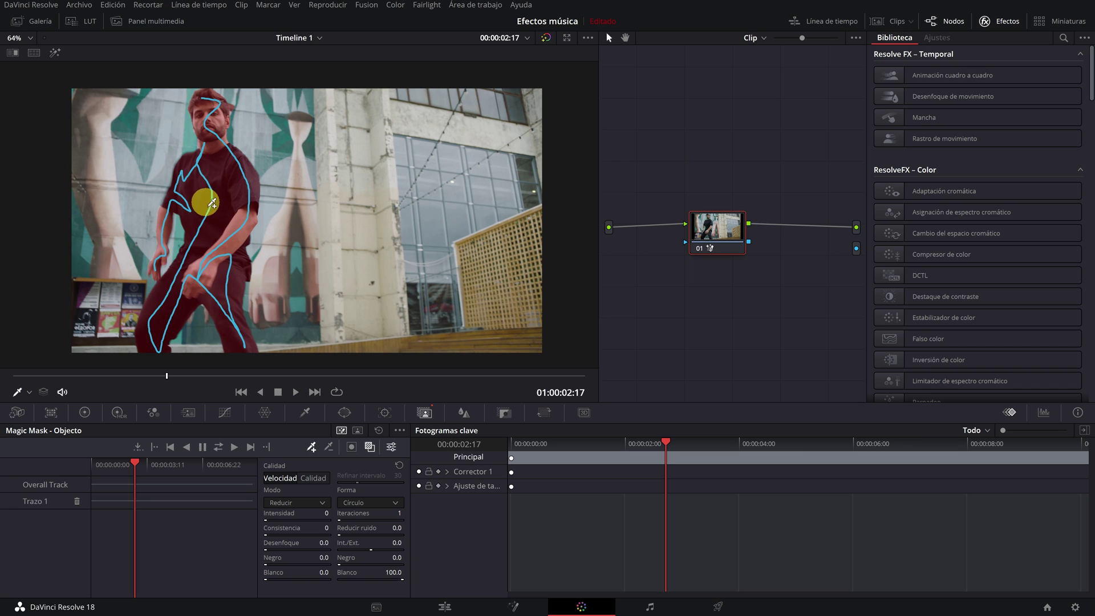
Toggle the red mask overlay off and on, and set the mask quality to Calidad.
left_click(370, 450)
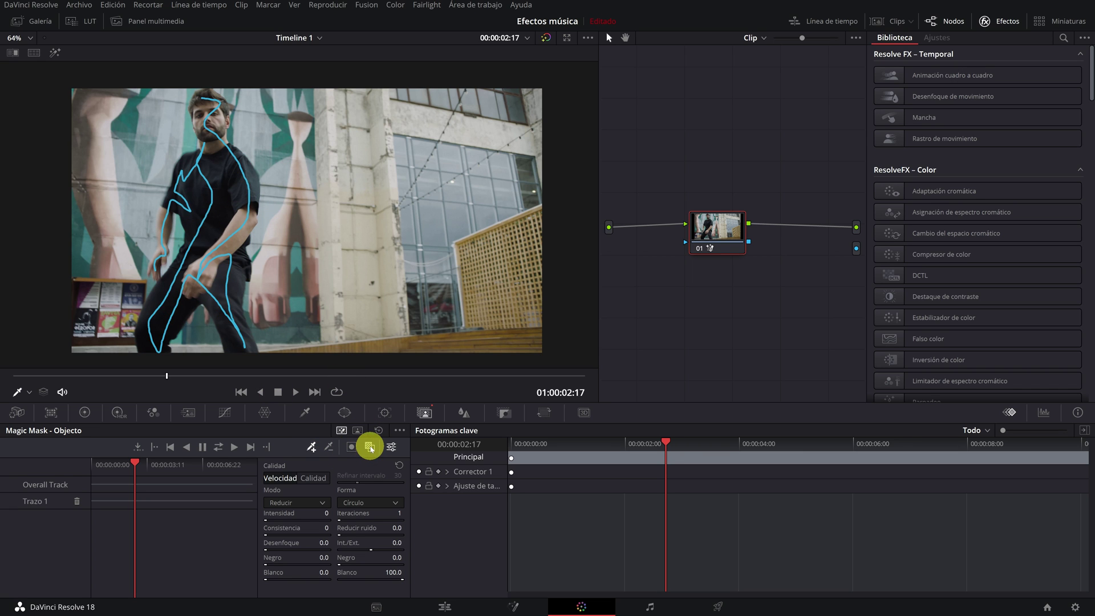
left_click(369, 447)
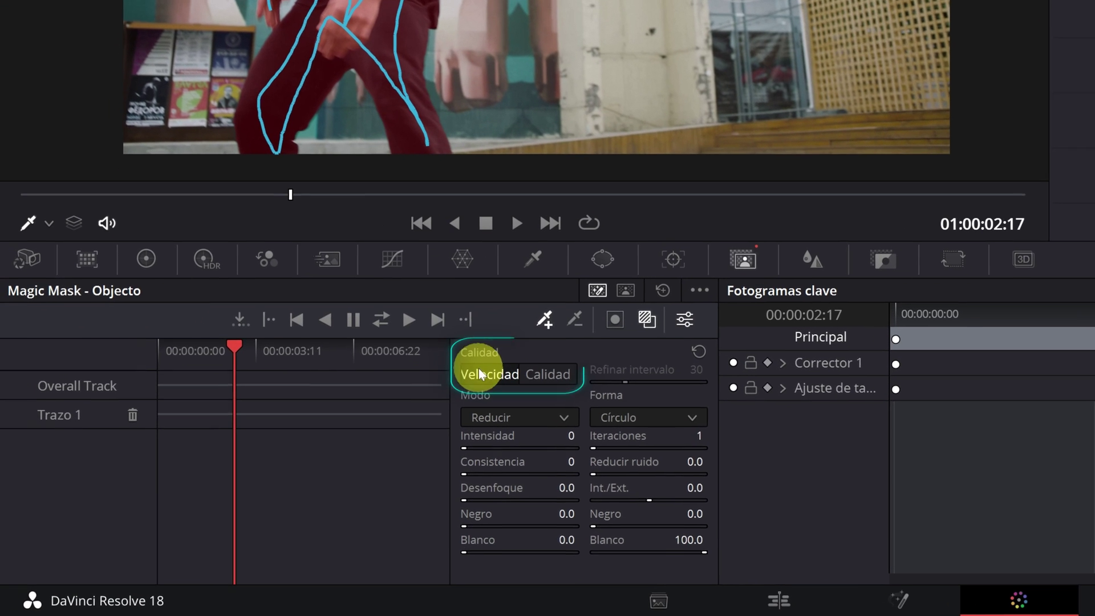
left_click(486, 375)
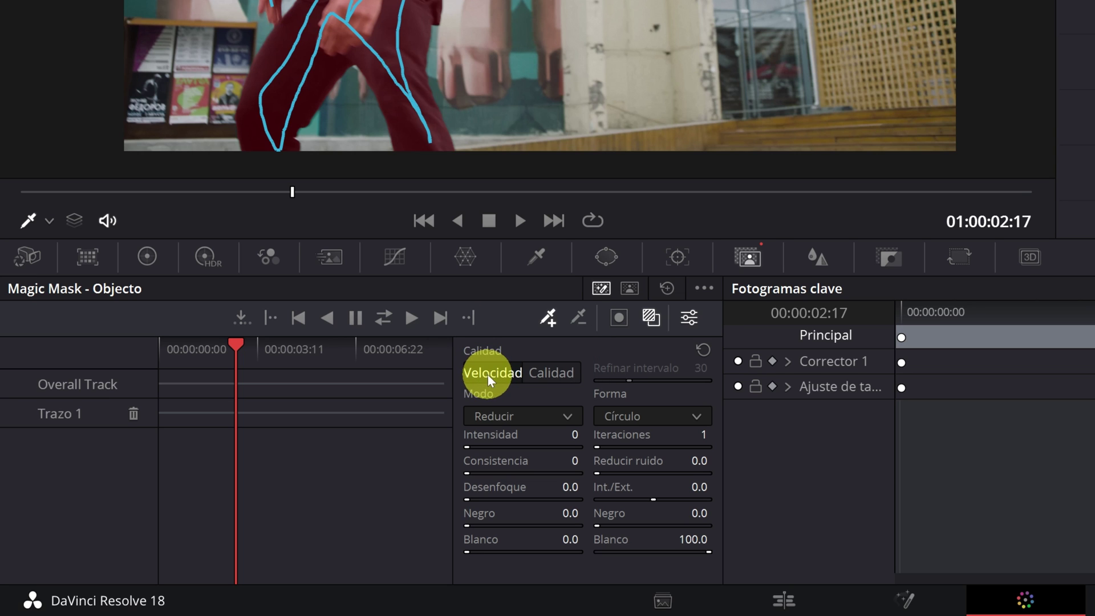
left_click(557, 375)
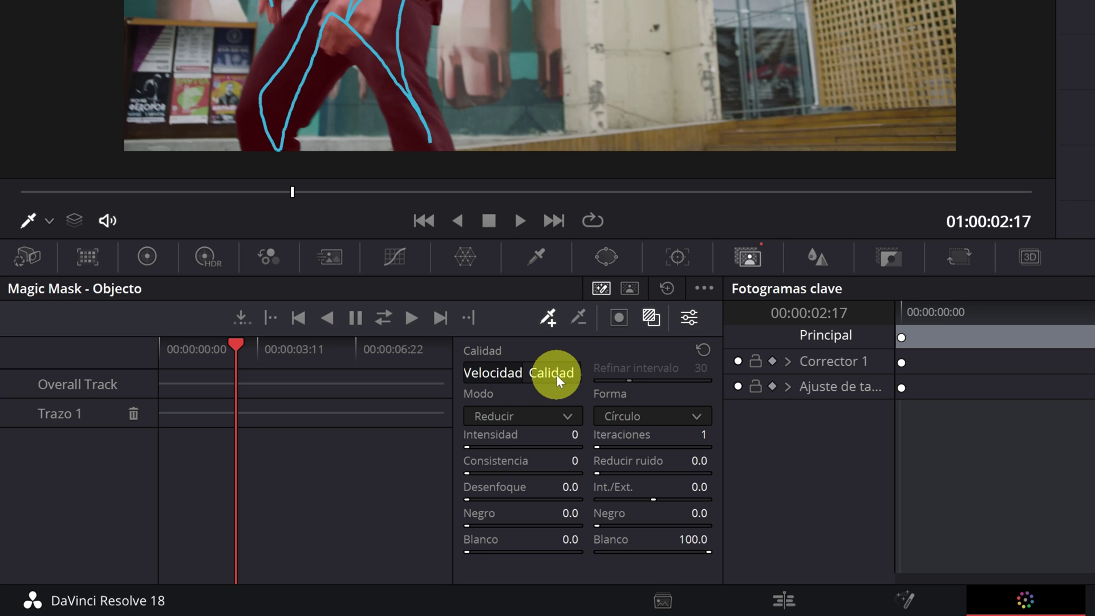
left_click(557, 375)
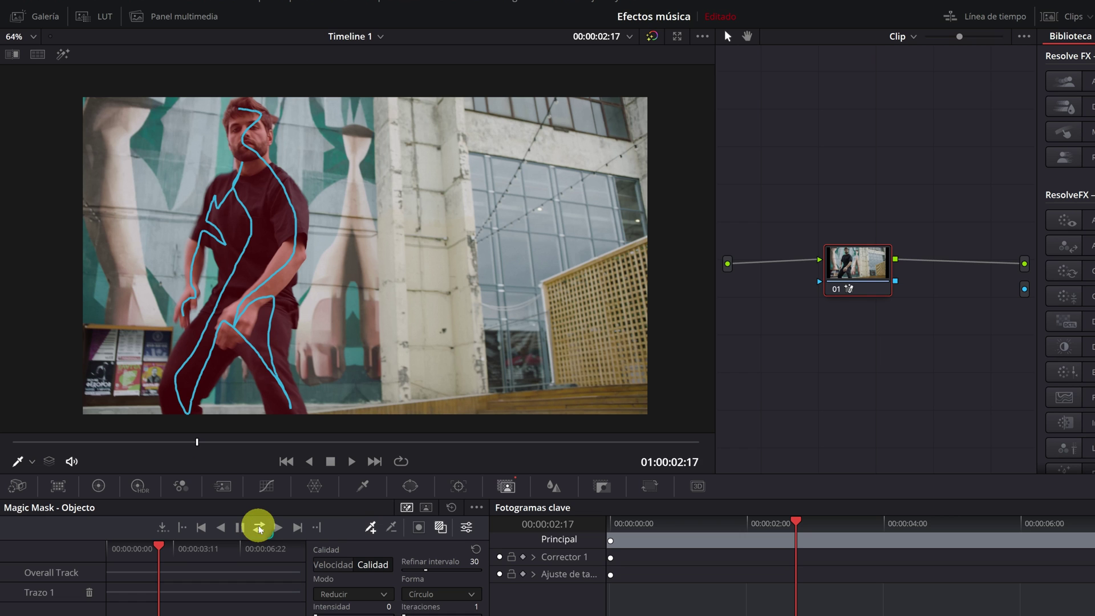
Track the mask bidirectionally, then check it with the overlay hidden and the Destacar grey preview.
left_click(259, 528)
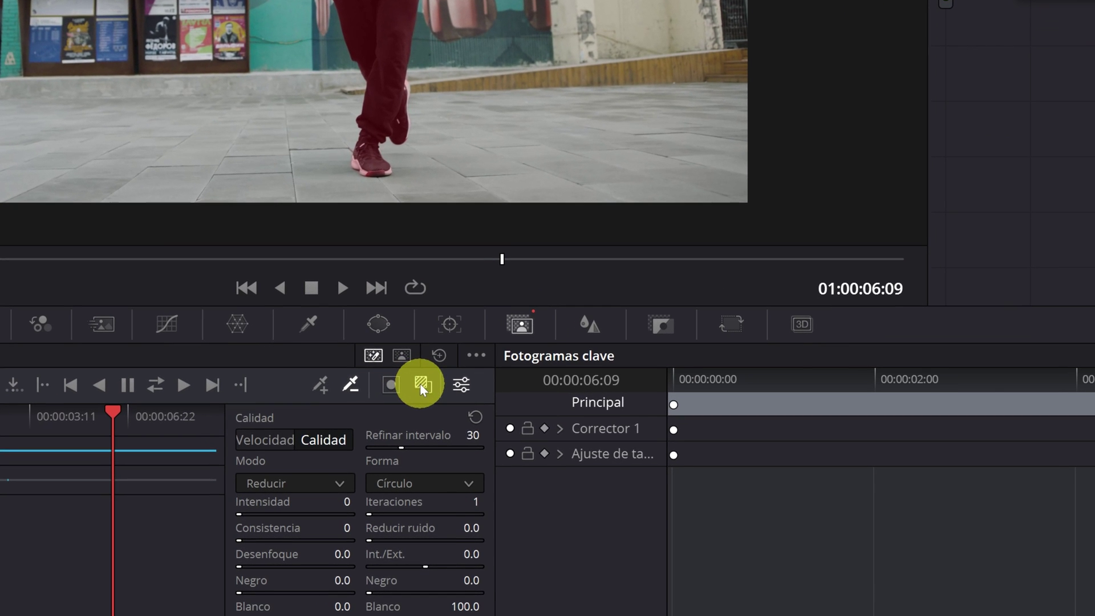
left_click(370, 448)
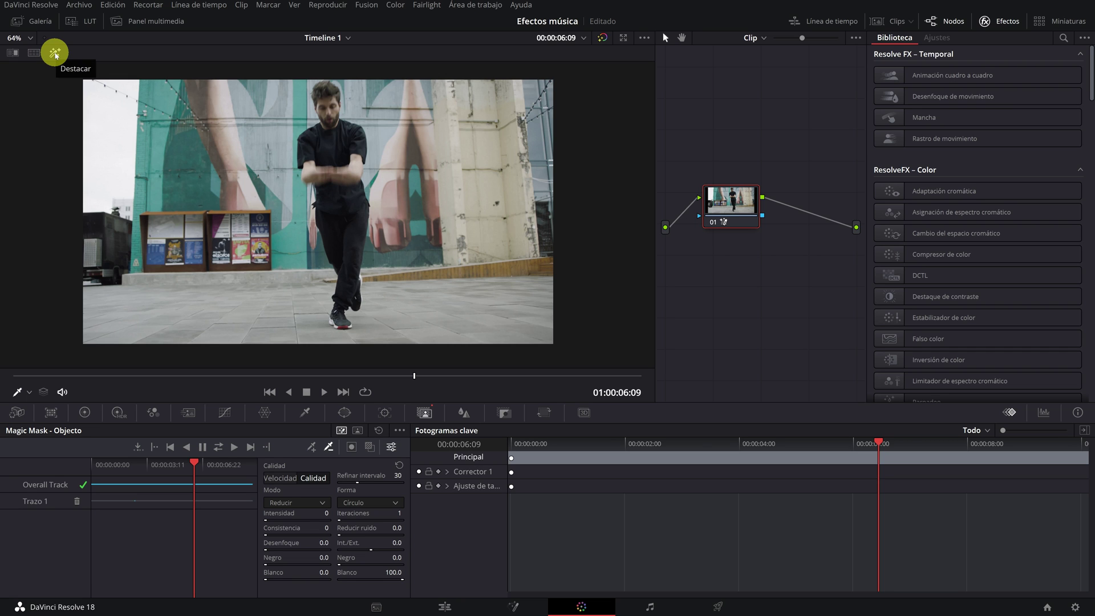
left_click(56, 54)
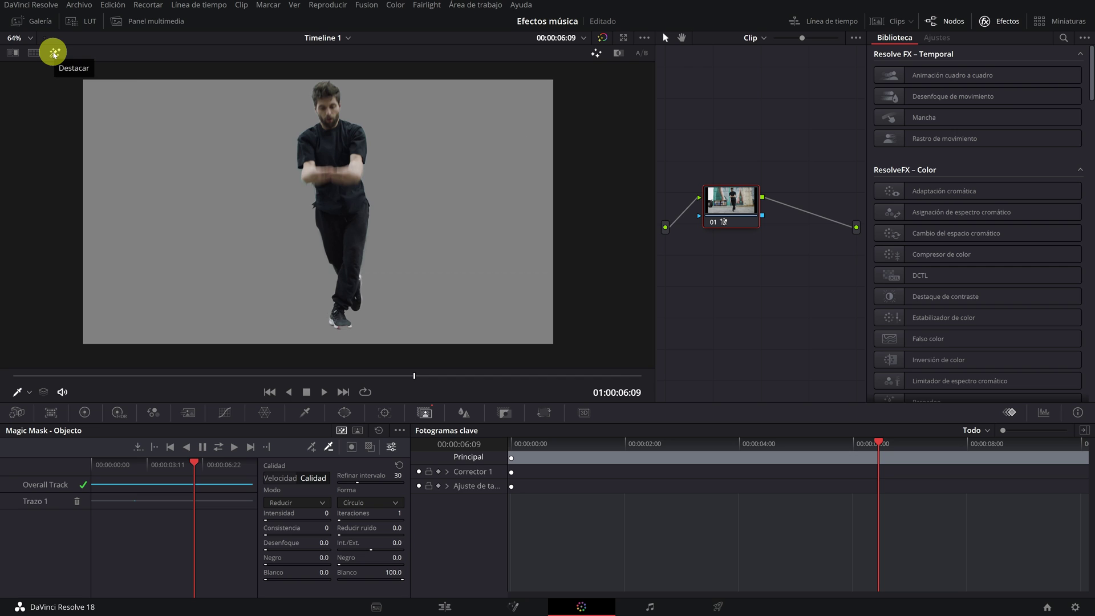
left_click(54, 54)
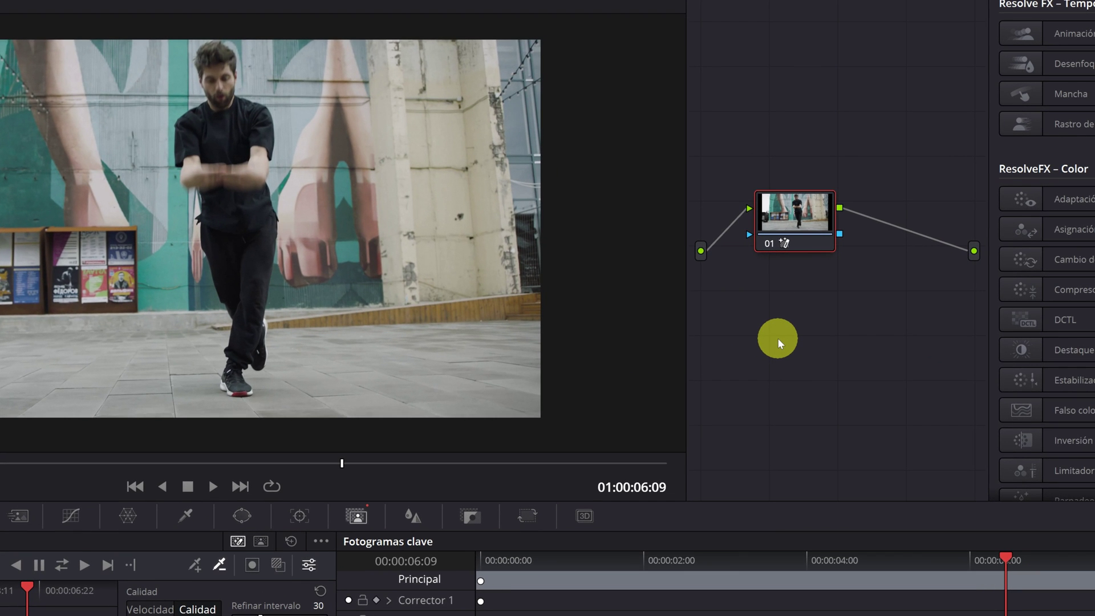
Add an alpha output and wire node 01's blue key output into it.
right_click(779, 342)
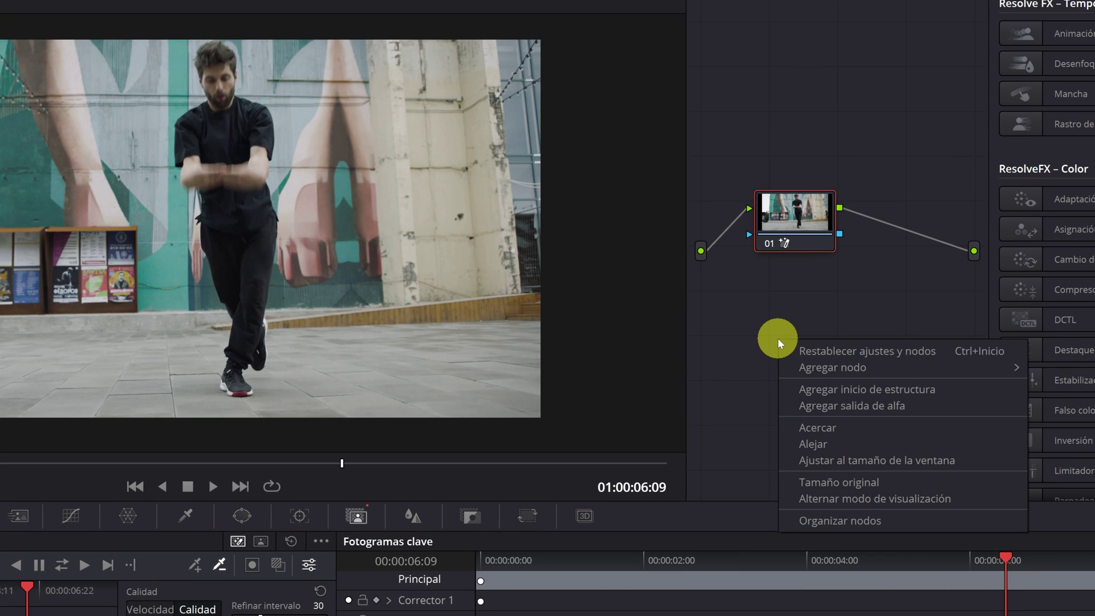
left_click(830, 406)
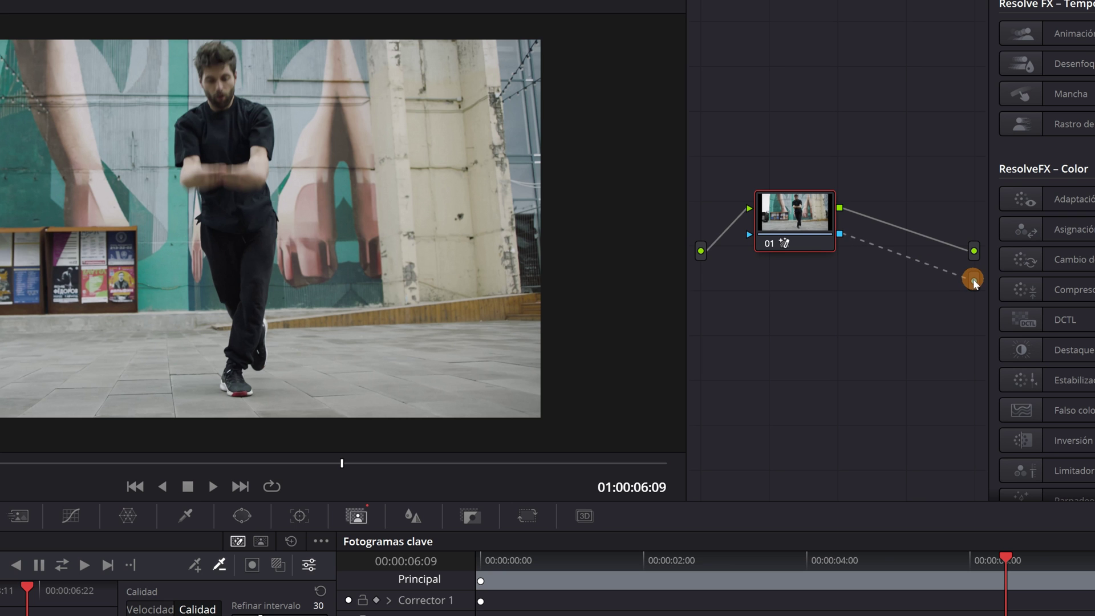
left_click_drag(973, 279, 973, 279)
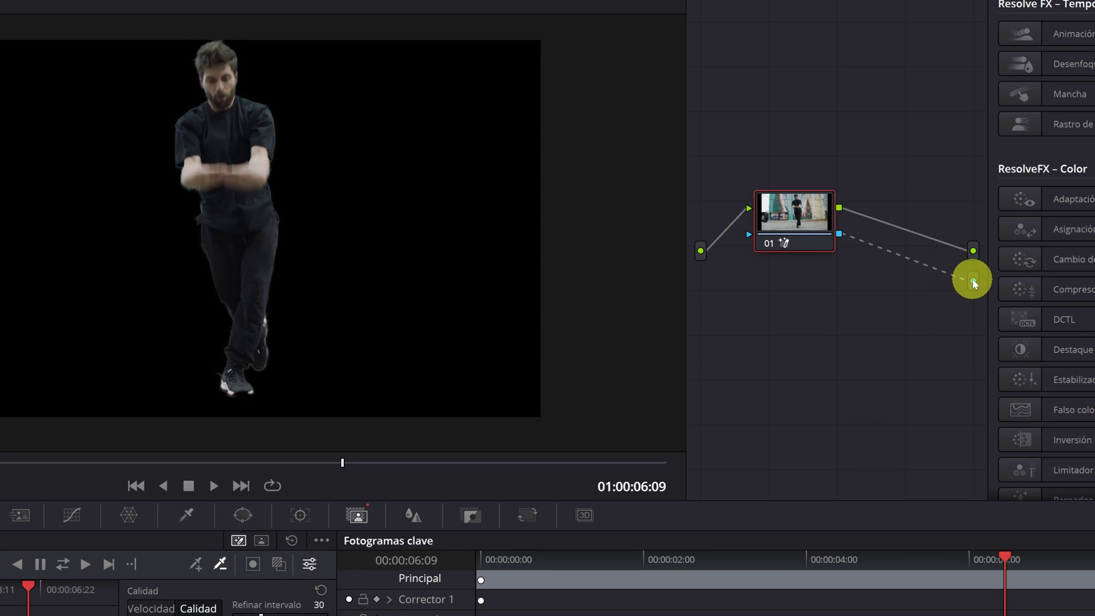
scroll(364, 198, "up", 2)
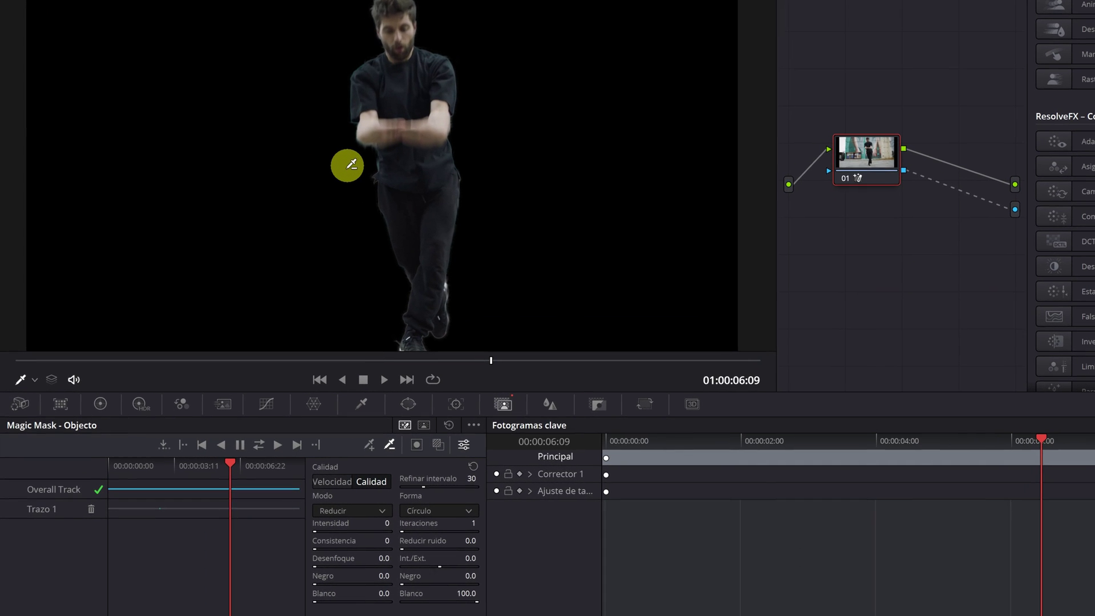
Set the Magic Mask Intensidad slider to 1.
scroll(365, 205, "up", 2)
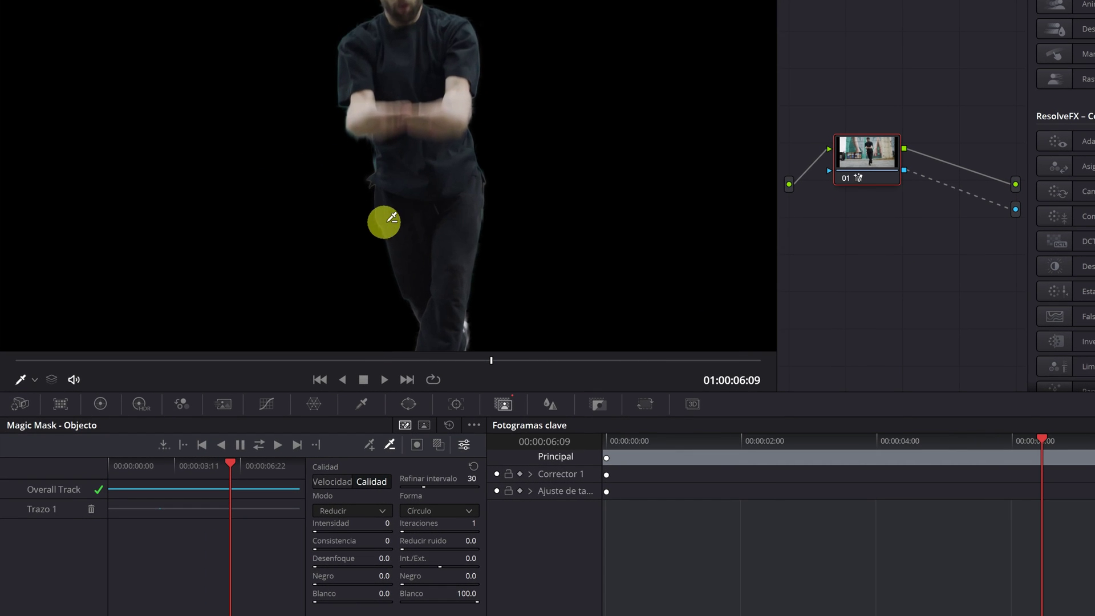
scroll(386, 224, "up", 2)
scroll(397, 227, "up", 2)
scroll(460, 240, "up", 1)
scroll(521, 66, "up", 2)
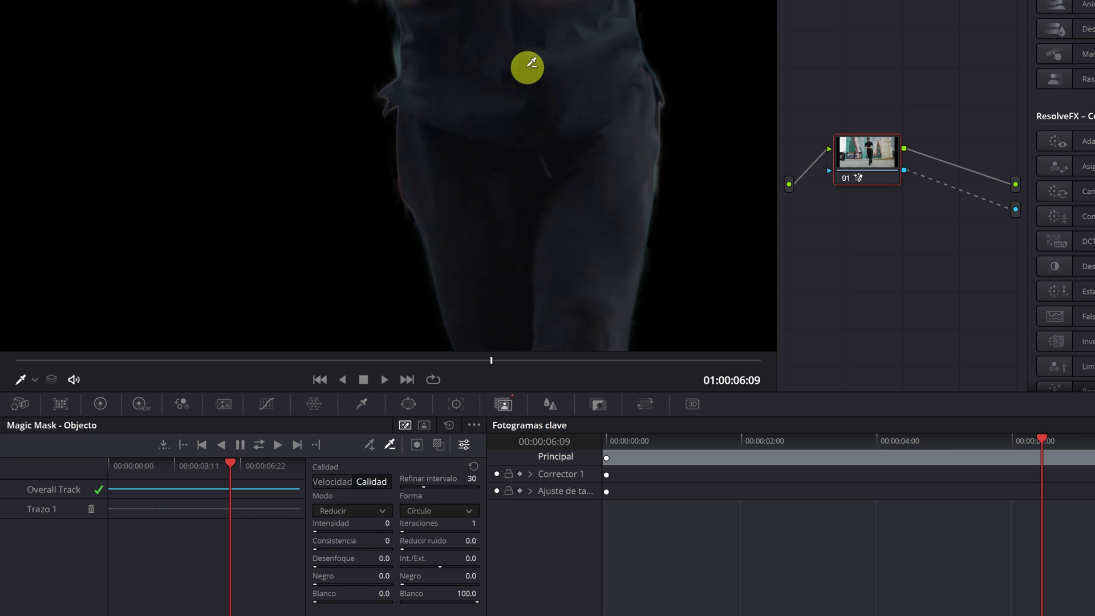
scroll(418, 144, "up", 2)
scroll(419, 120, "up", 1)
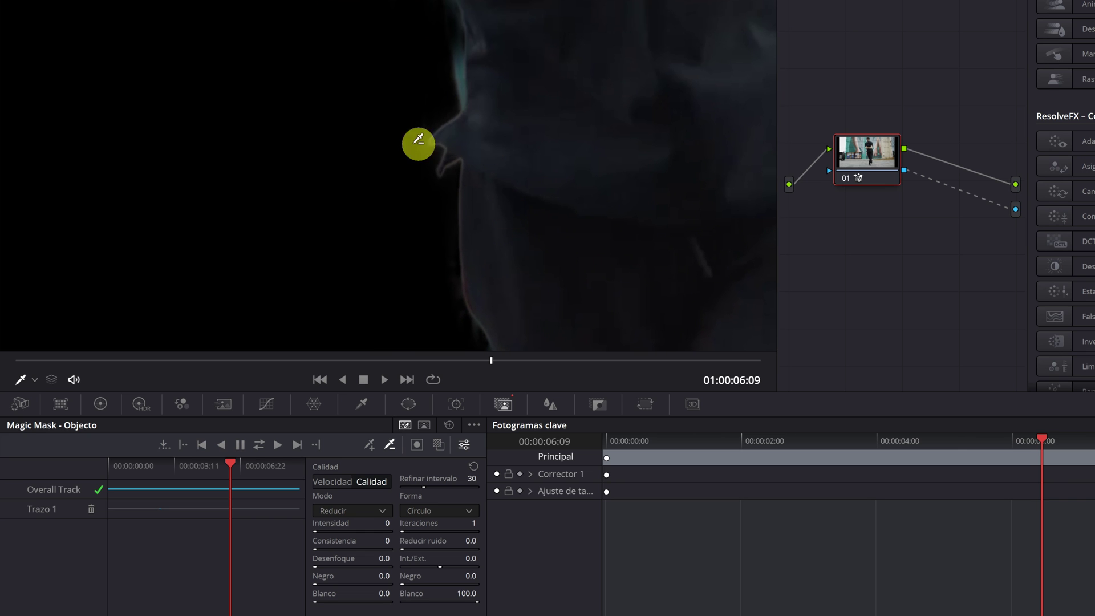
scroll(126, 189, "down", 1)
scroll(581, 235, "right", 1)
scroll(549, 125, "right", 1)
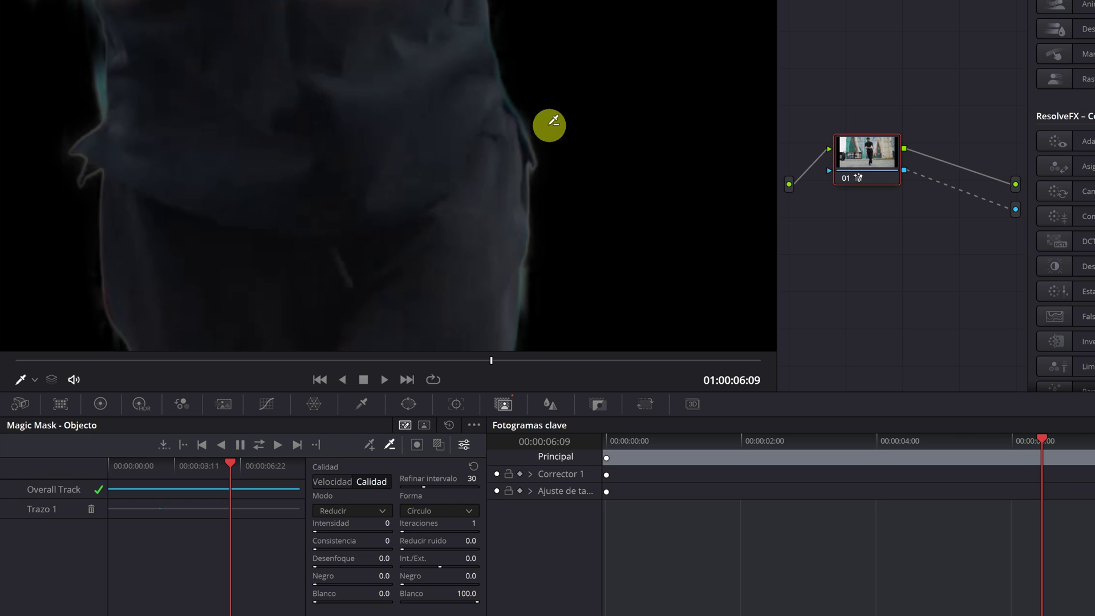
scroll(297, 197, "left", 1)
scroll(431, 213, "left", 1)
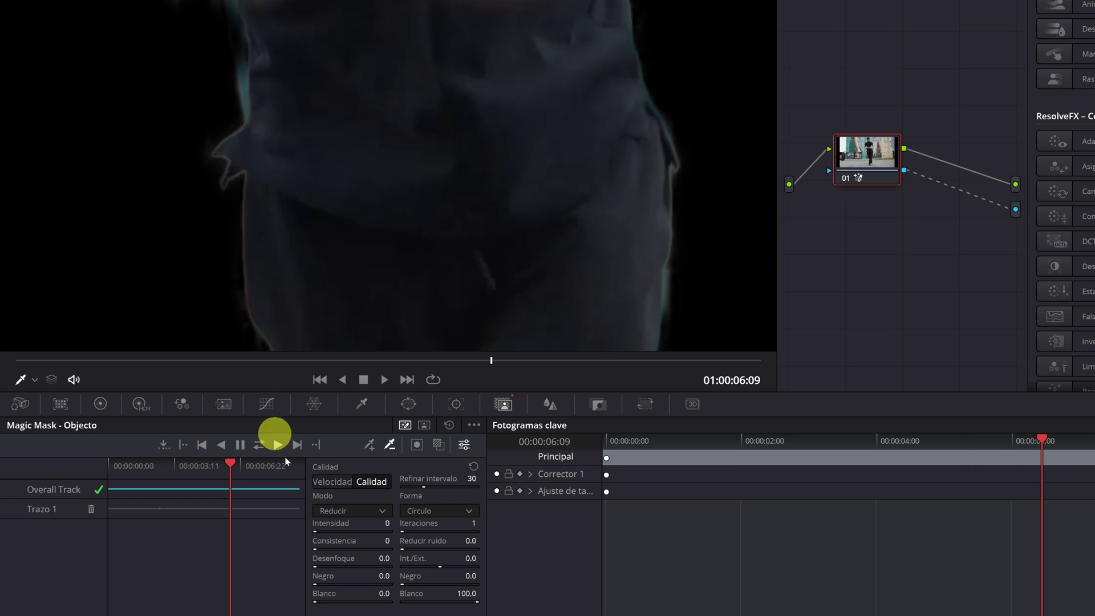
left_click_drag(320, 532, 359, 539)
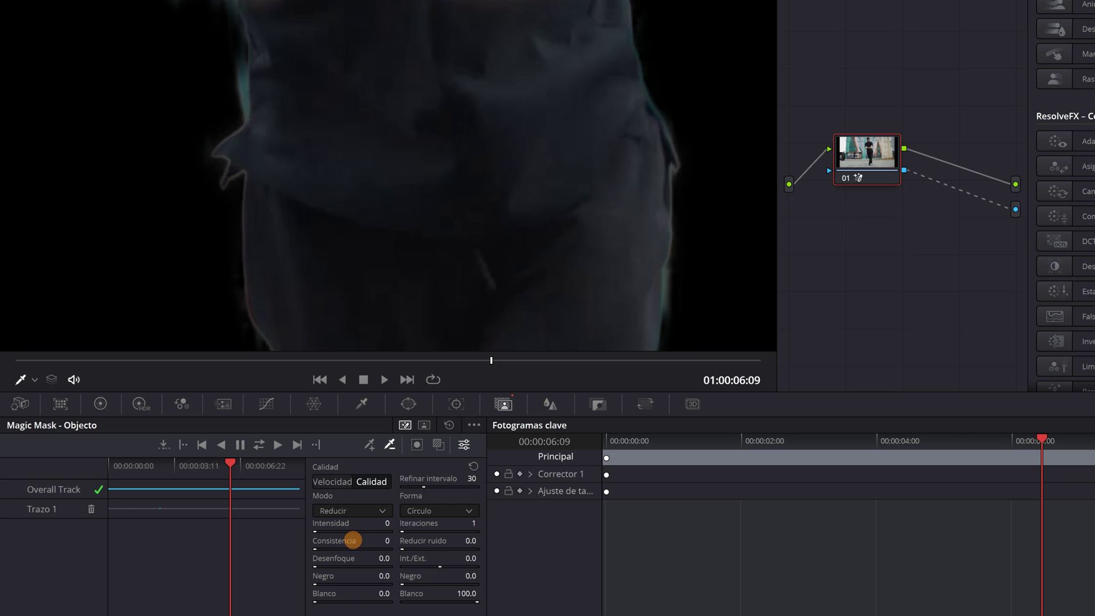
left_click_drag(357, 540, 361, 540)
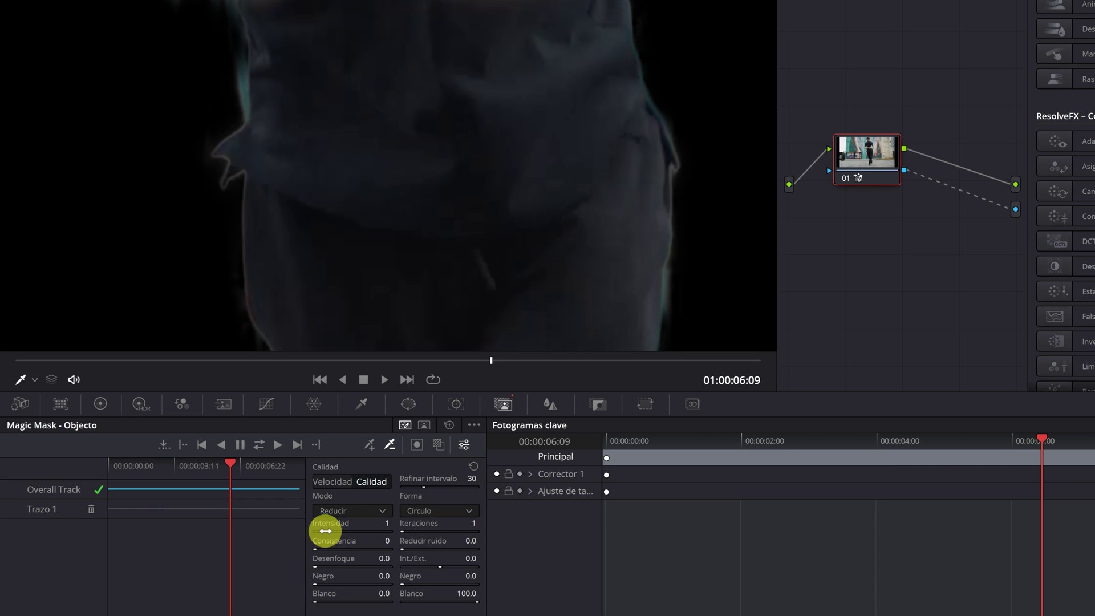
Raise the Negro value to 3.0 and fit the whole frame in the viewer.
left_click(316, 584)
mouse_move(330, 583)
left_mouse_down()
mouse_move(300, 581)
mouse_move(532, 597)
mouse_move(493, 599)
left_mouse_up()
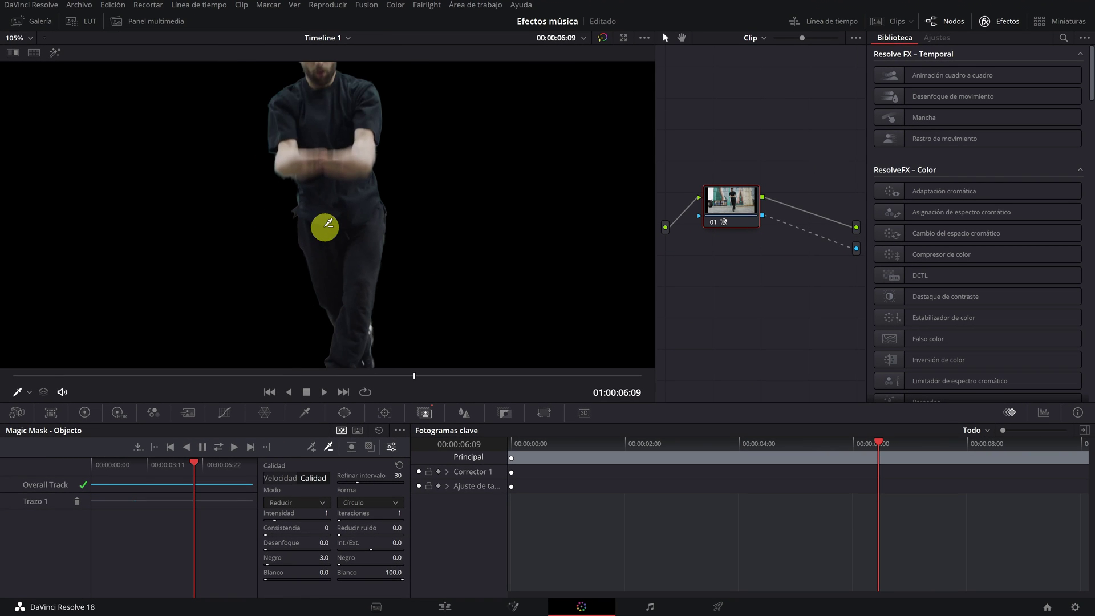
key("shift+z")
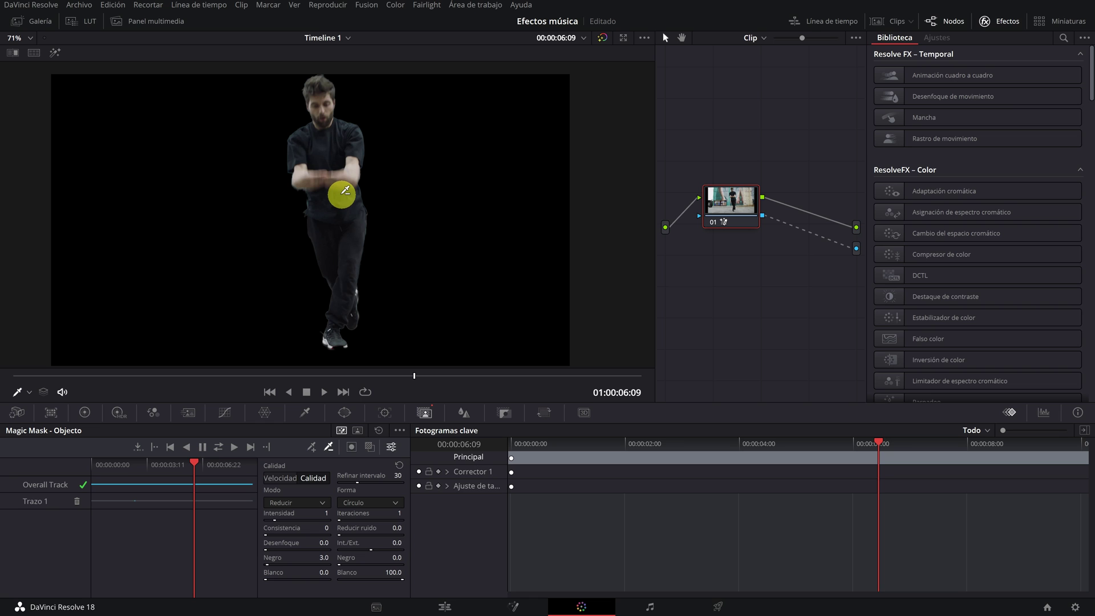
Turn on the Destacar grey preview and drag the playhead back to 01:00:00:15.
left_click(55, 54)
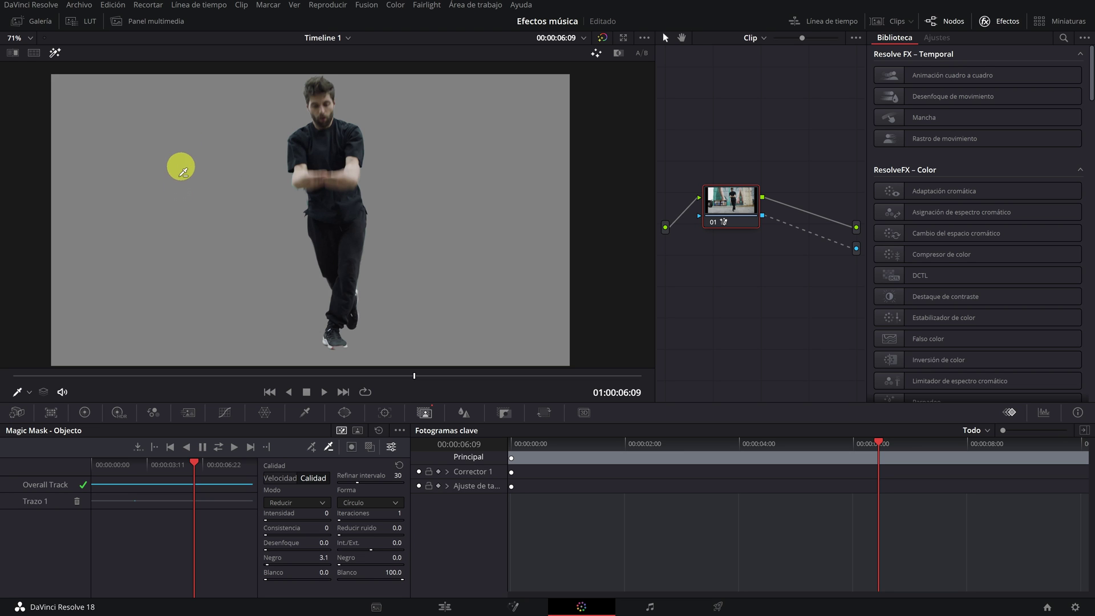
mouse_move(47, 380)
left_mouse_down()
mouse_move(12, 378)
mouse_move(51, 377)
left_mouse_up()
scroll(295, 228, "up", 3)
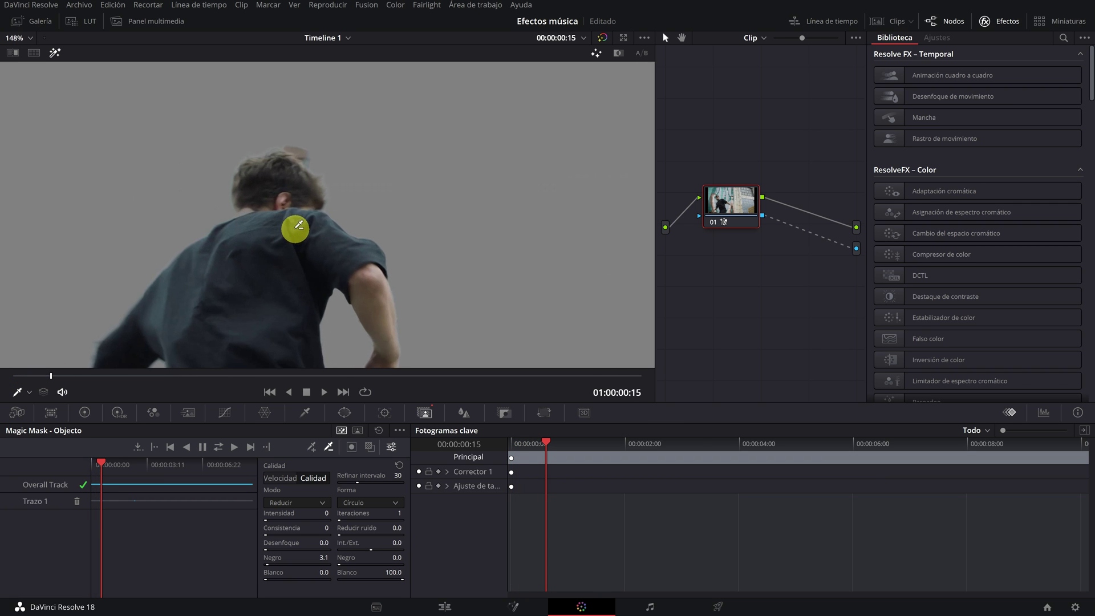
left_click(308, 179)
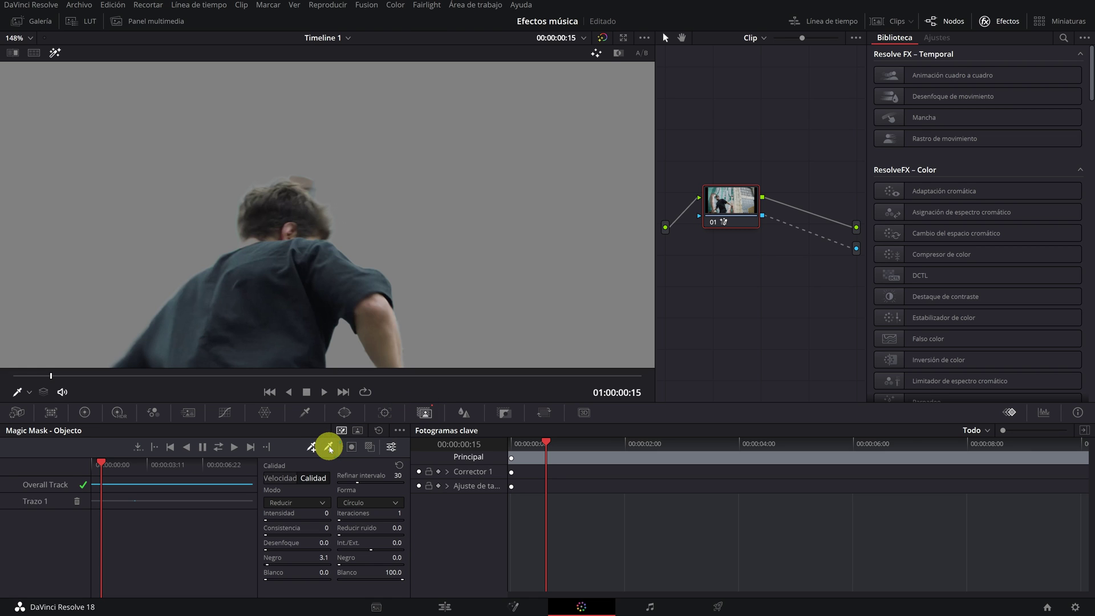
Paint subtract strokes over the stray patch above the dancer's head on neighbouring frames.
left_click(328, 445)
left_click_drag(317, 183, 288, 165)
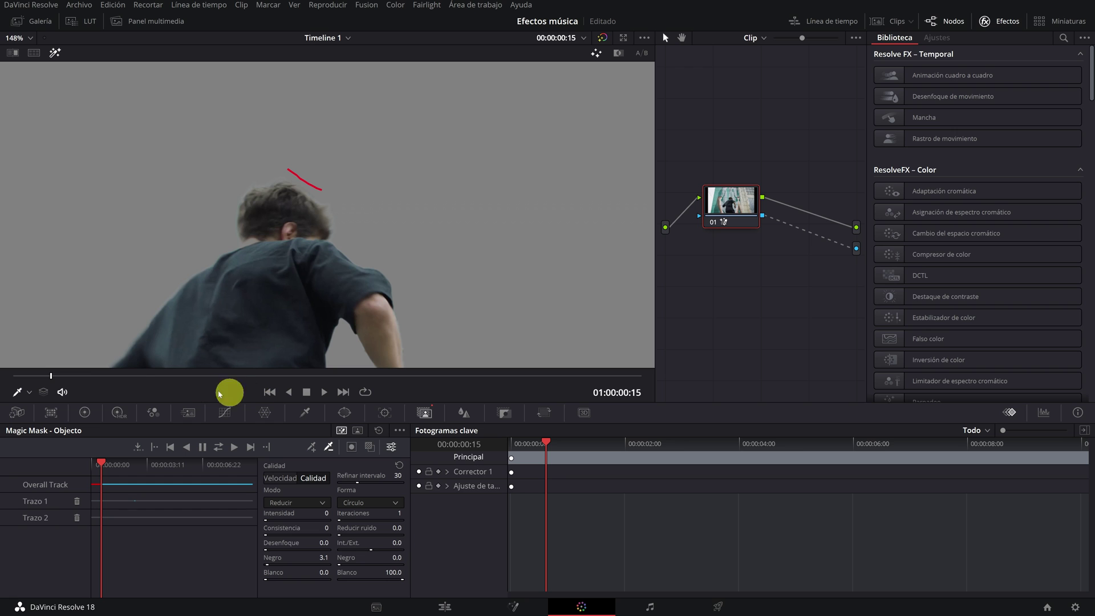
scroll(267, 186, "down", 2)
scroll(268, 186, "down", 1)
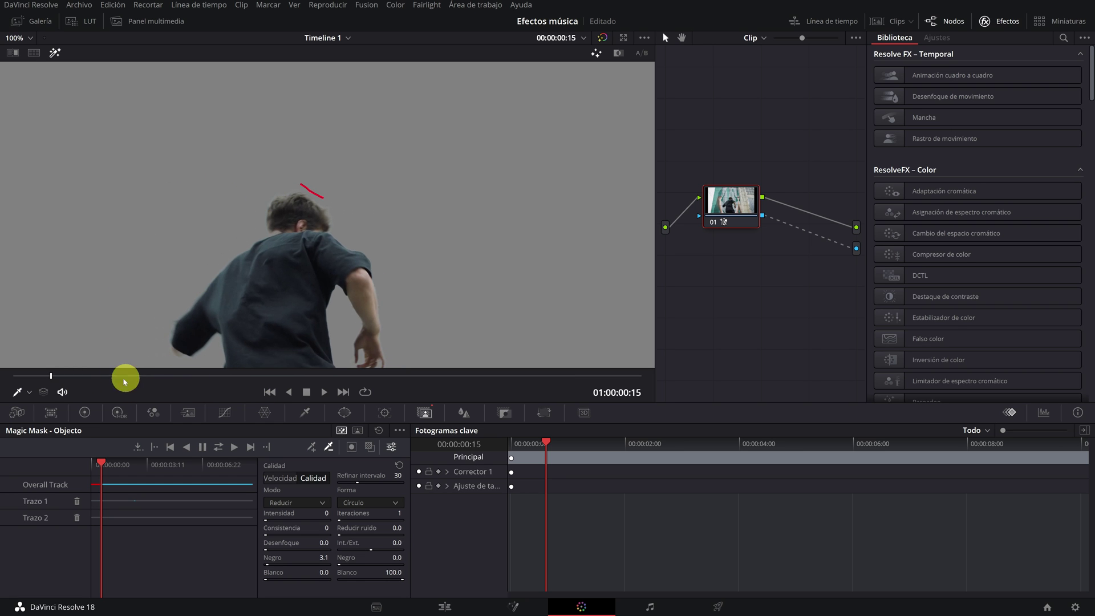
key("Right")
key("Right")
key("Left")
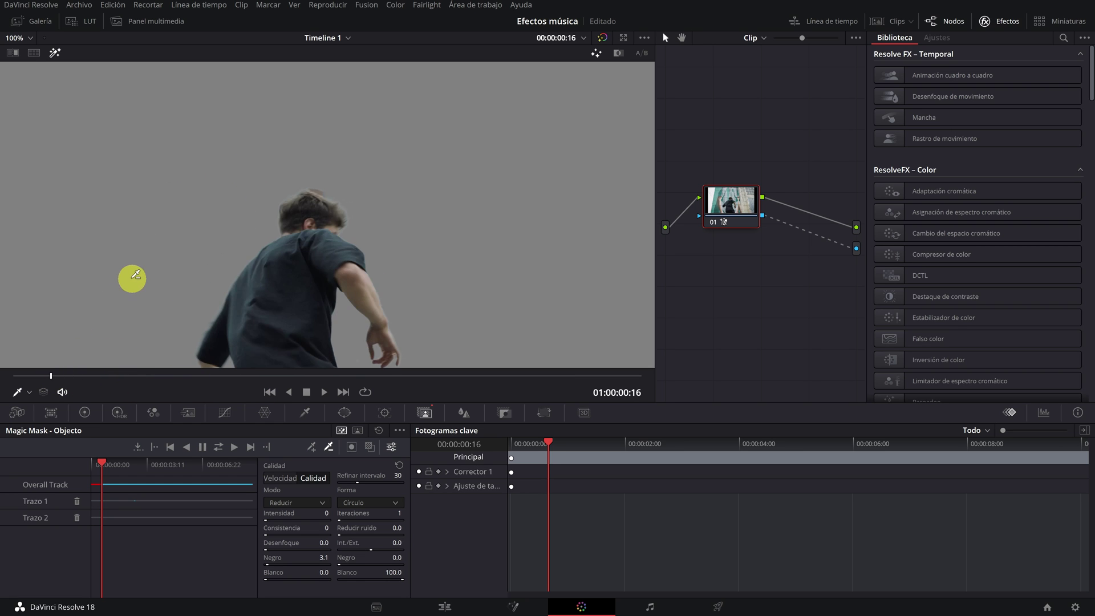
left_click(320, 187)
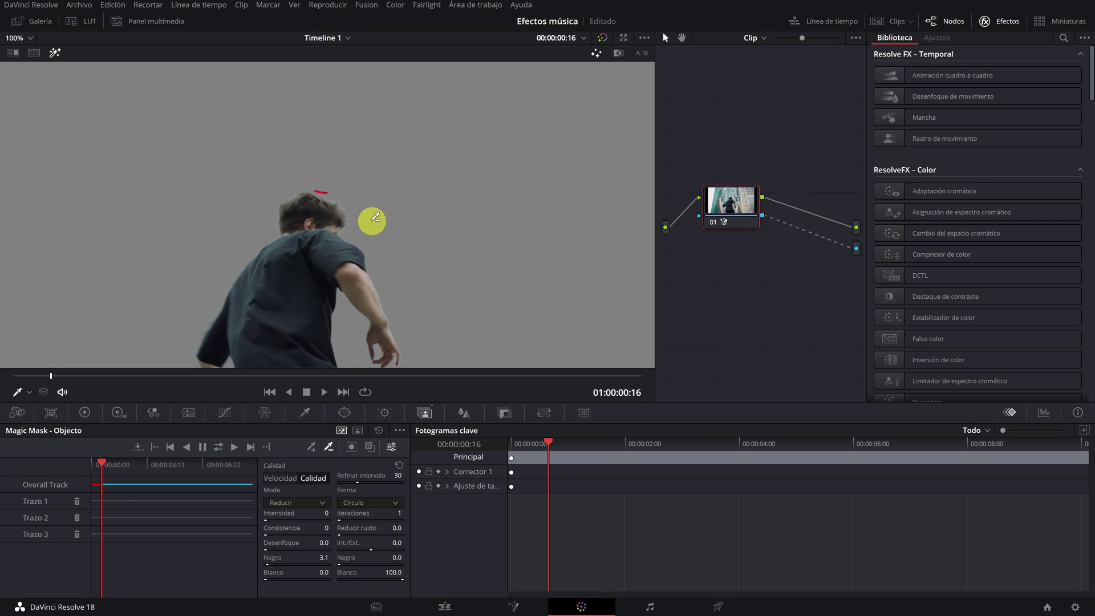
key("Right")
left_click(320, 187)
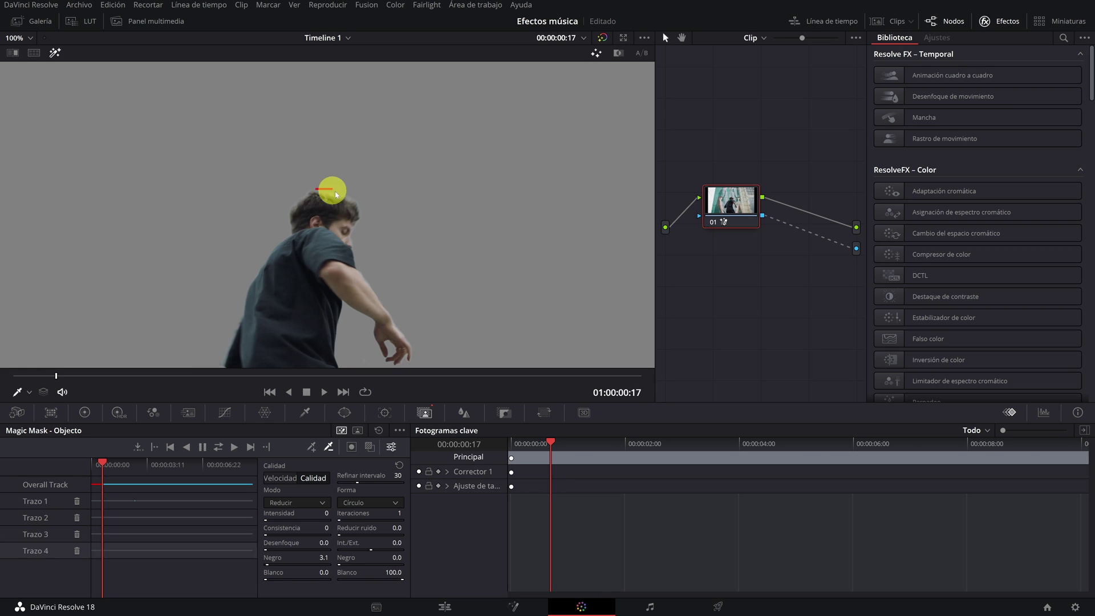
Select Trazo 2, track it forward, and add another subtract stroke above the head.
left_click(36, 518)
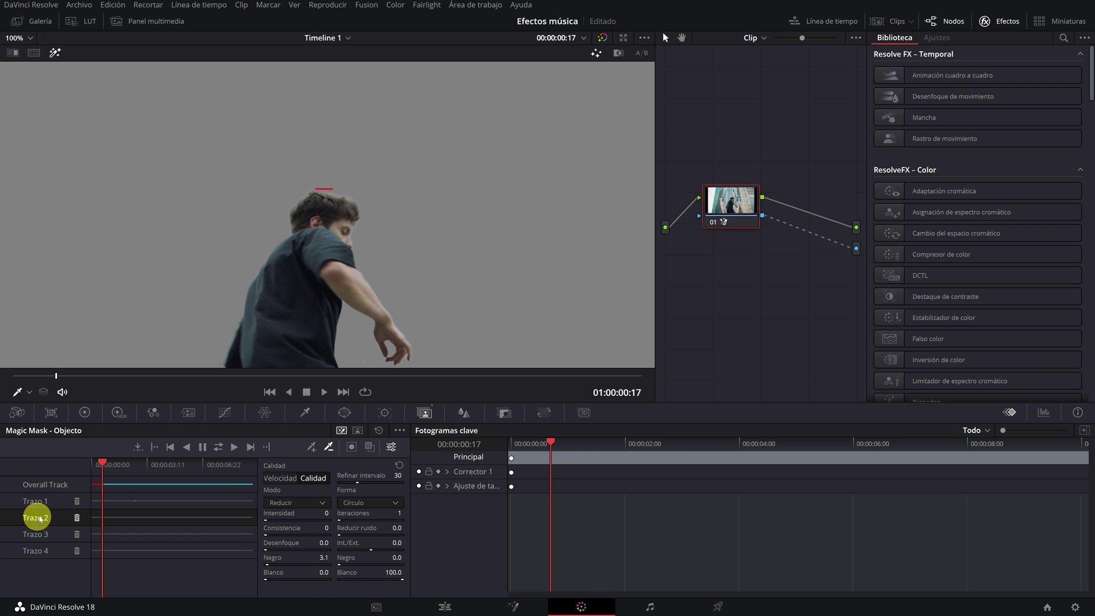
left_click(217, 449)
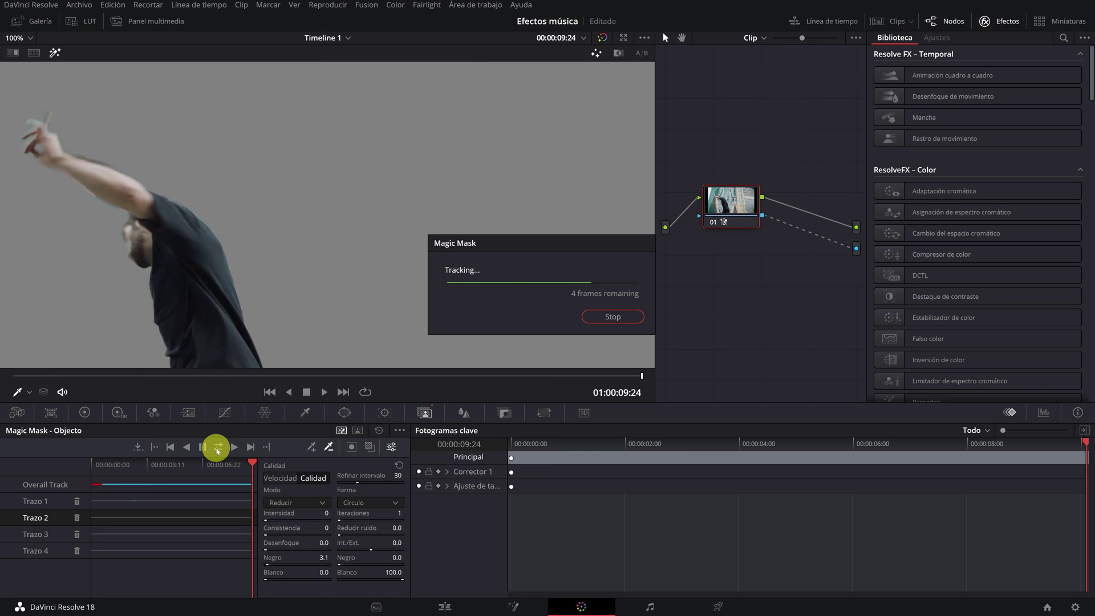
left_click_drag(122, 474, 105, 478)
left_click_drag(337, 175, 331, 182)
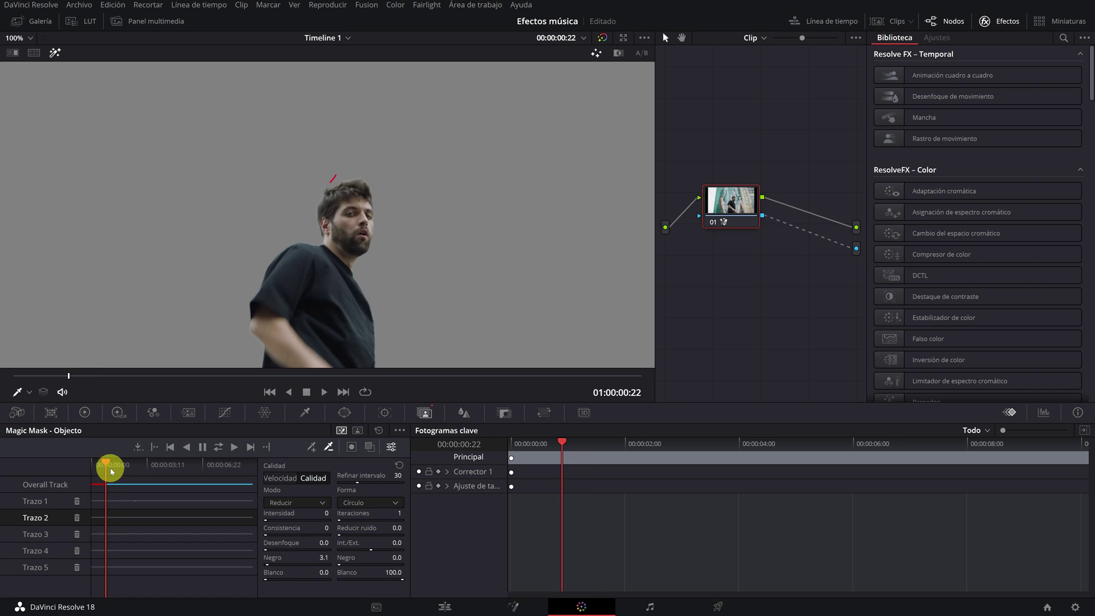
left_click_drag(110, 468, 132, 468)
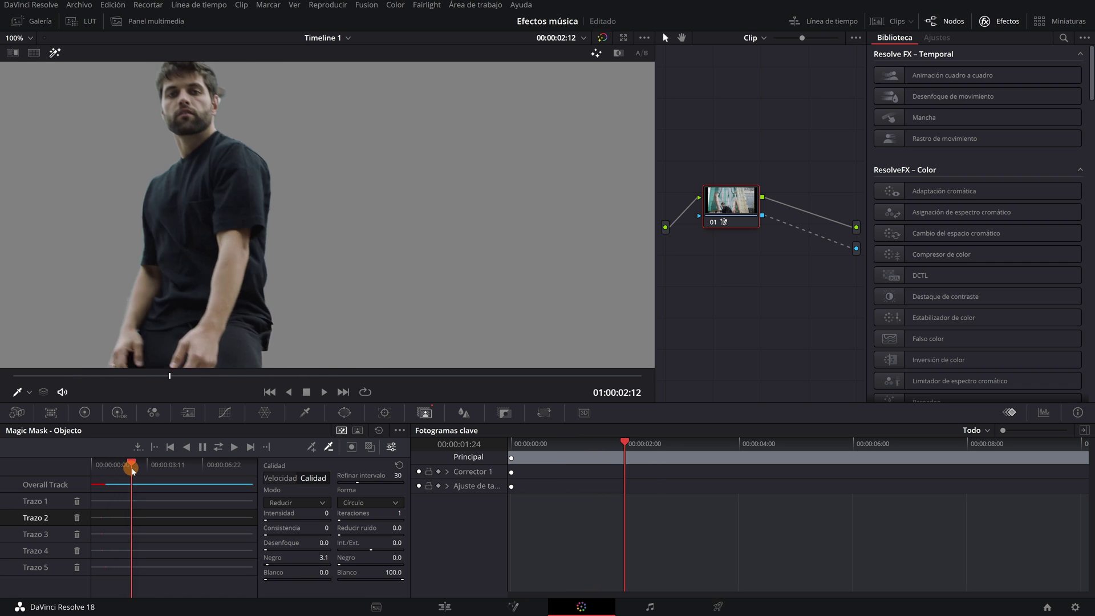
scroll(214, 228, "down", 1)
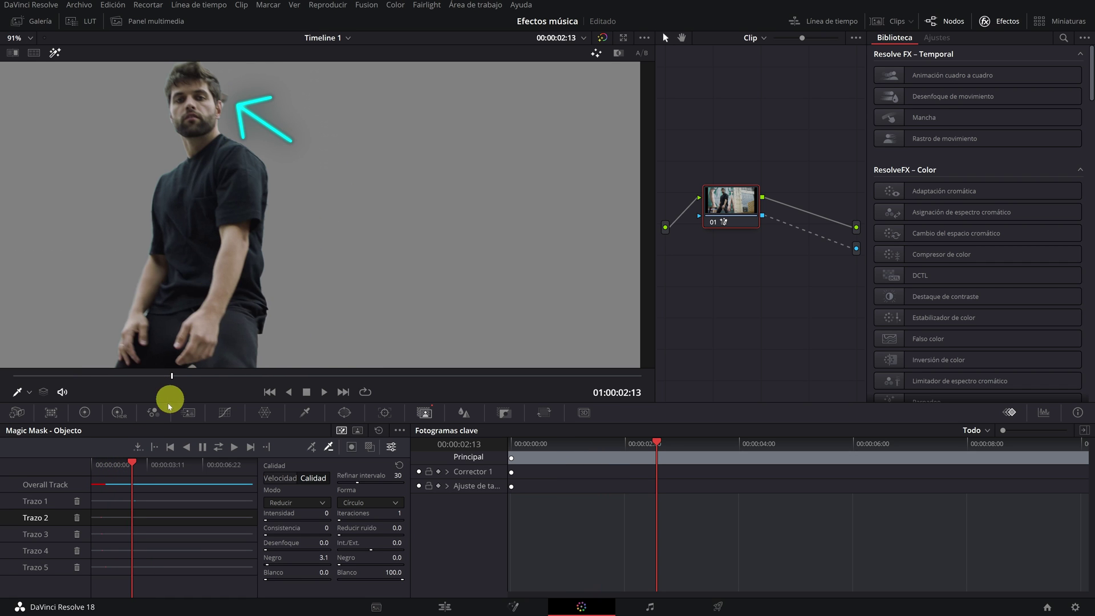
left_click_drag(161, 376, 158, 377)
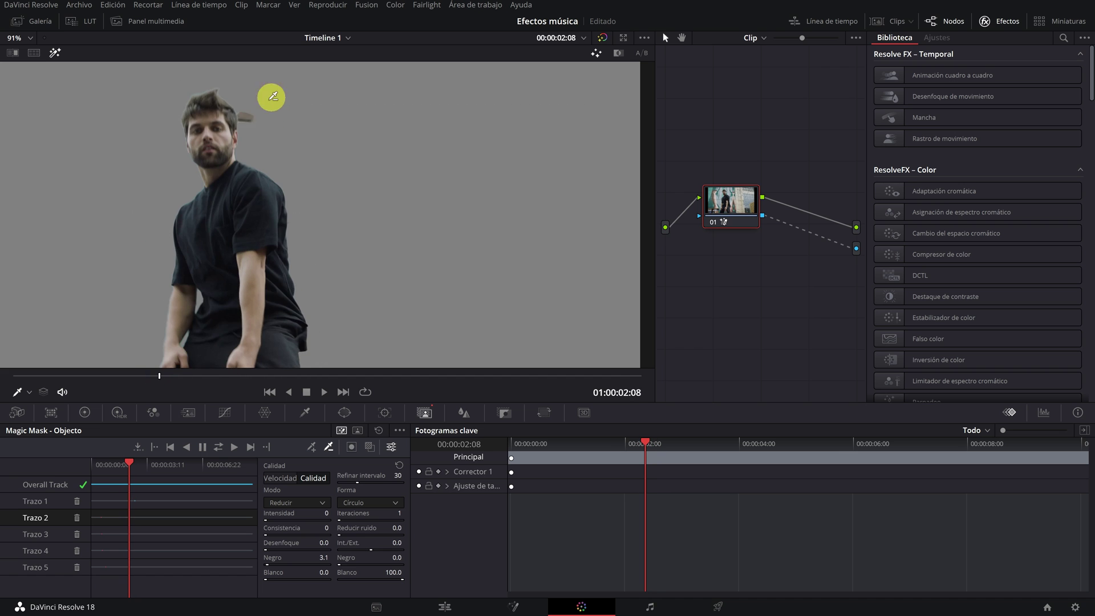
scroll(263, 114, "up", 4)
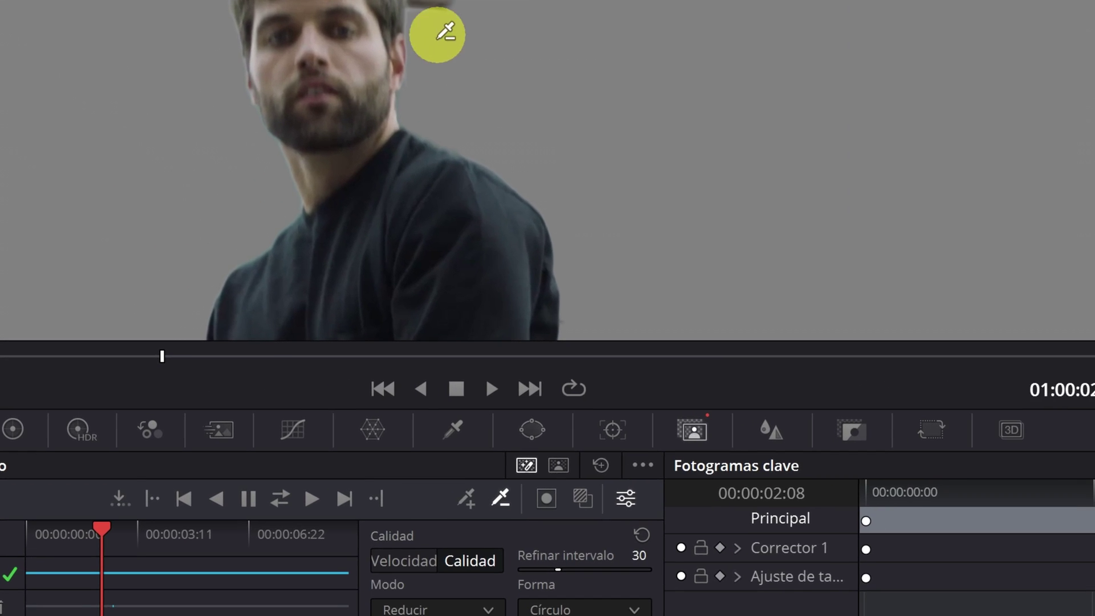
Draw a custom pen Power Window around the stray patch beside the dancer's head.
left_click(535, 428)
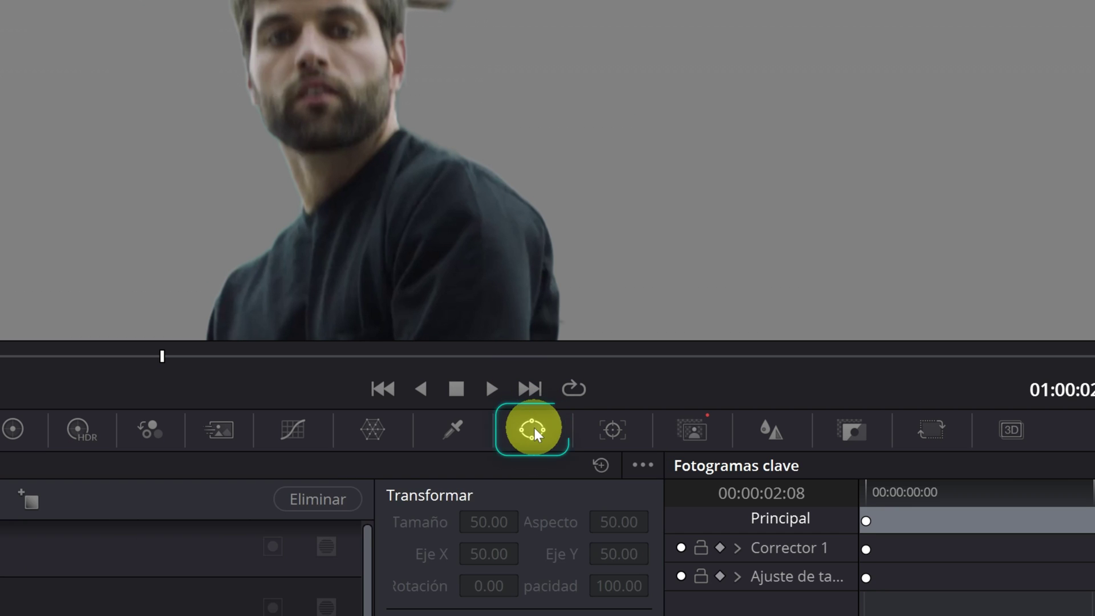
left_click(731, 210)
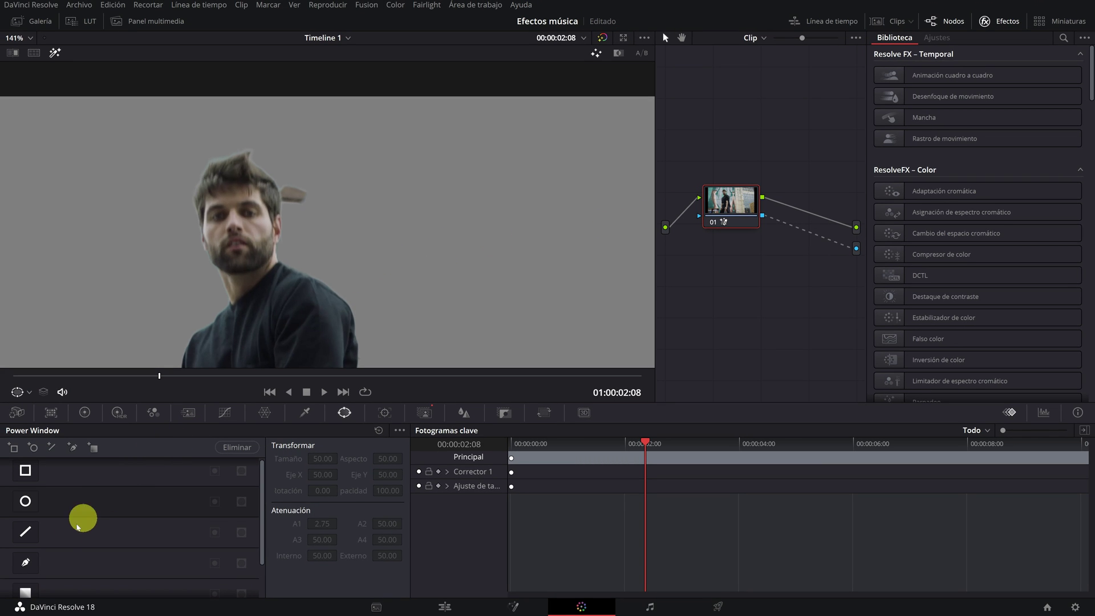
left_click(24, 565)
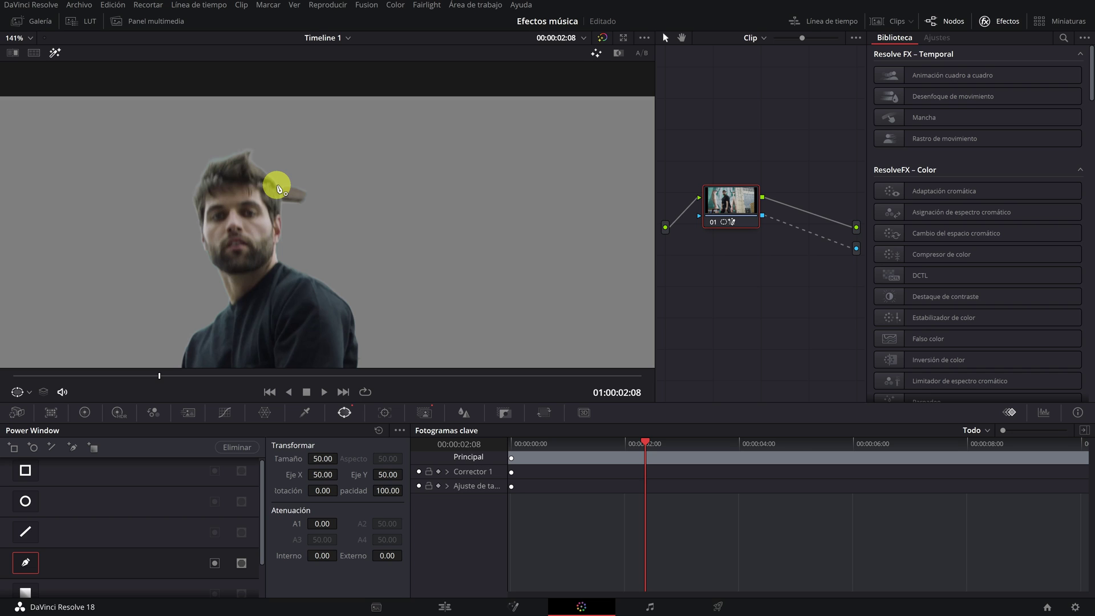
left_click(277, 186)
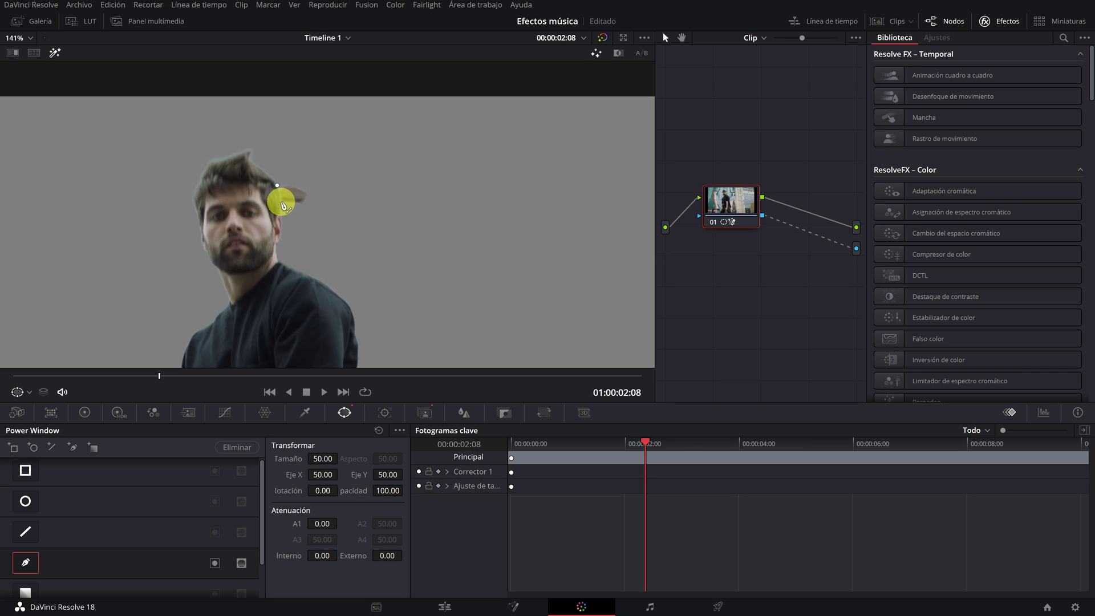
left_click(281, 207)
left_click(326, 216)
left_click(320, 186)
left_click(284, 177)
left_click(279, 186)
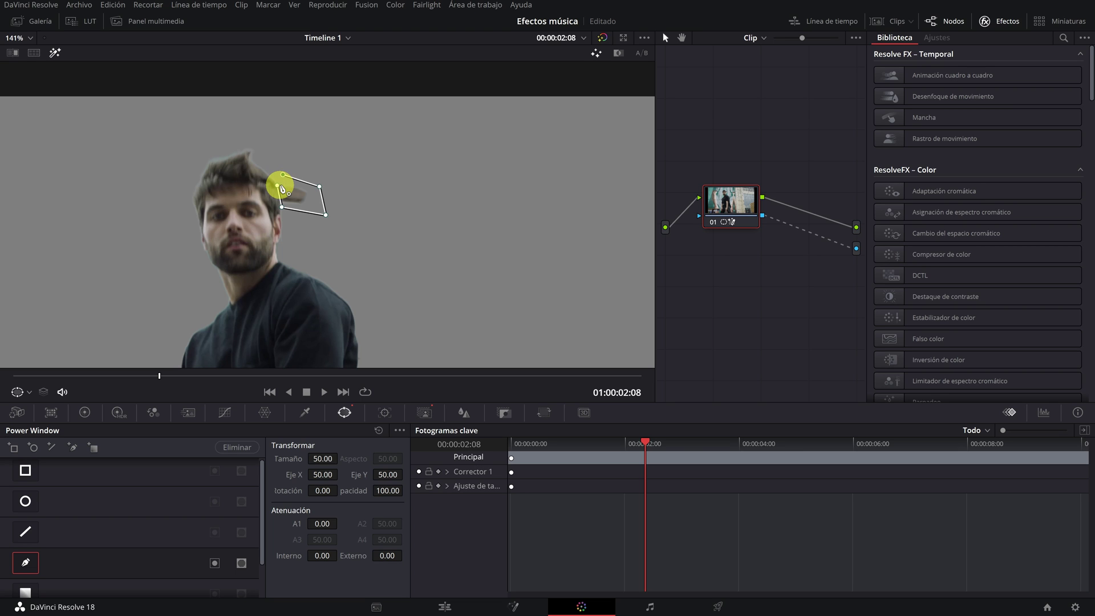
Finish the window shape and set its first position keyframe at 02:08.
left_click(278, 186)
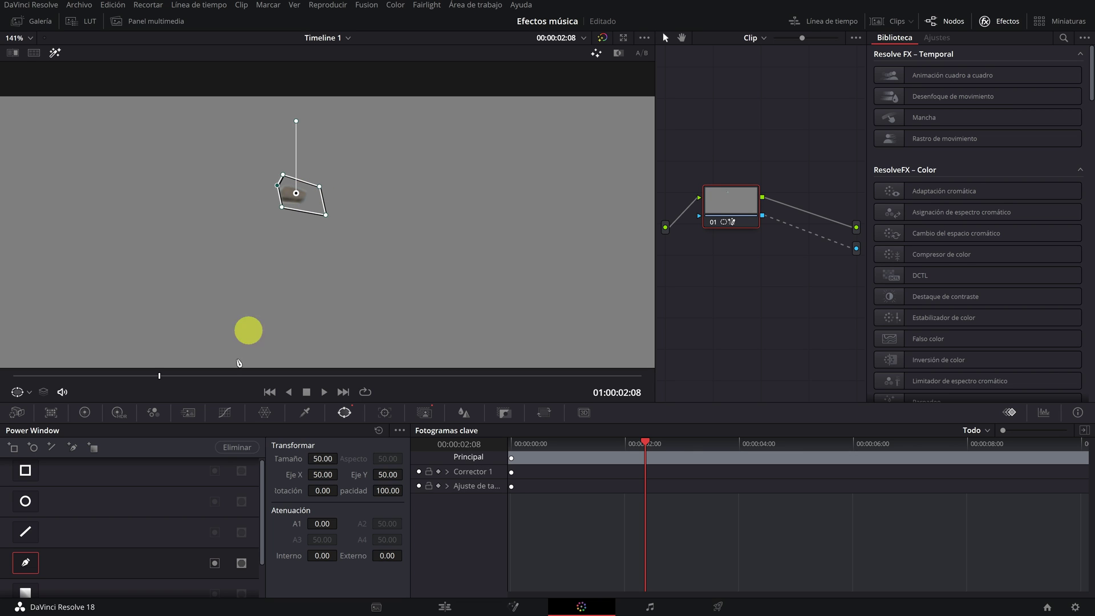
left_click(216, 563)
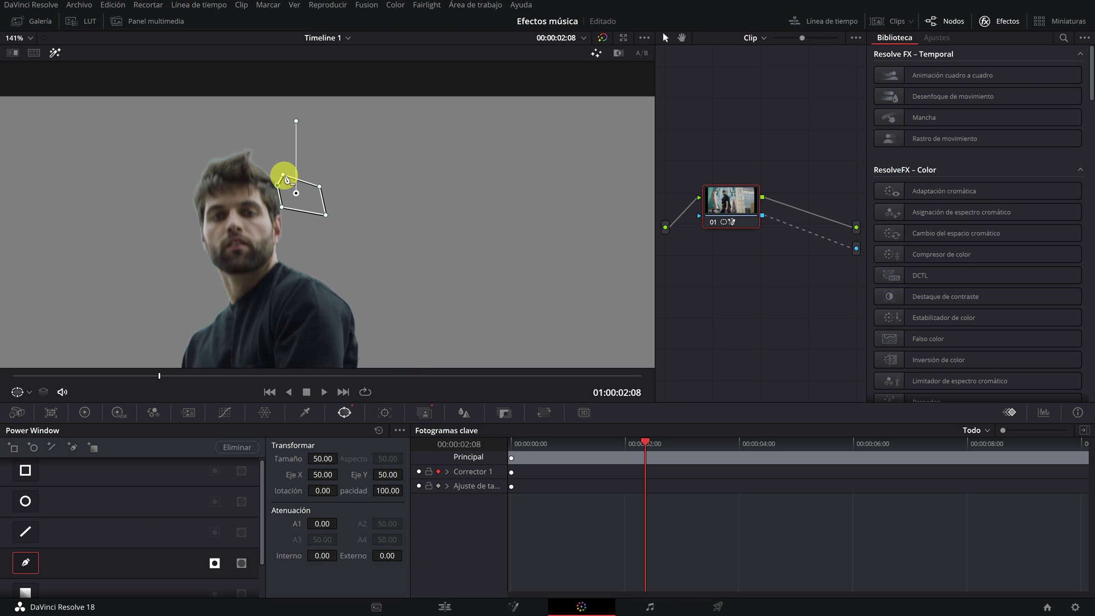
left_click(284, 177)
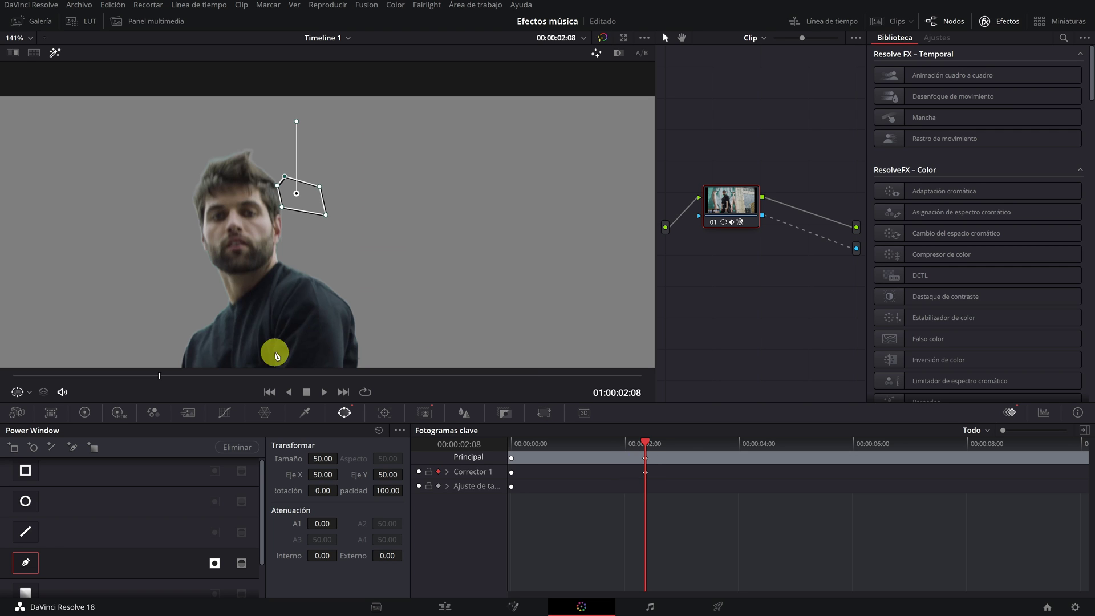
Keyframe the window frame by frame from 02:07, nudging and reshaping it to follow the dancer.
key("Left")
key("Right")
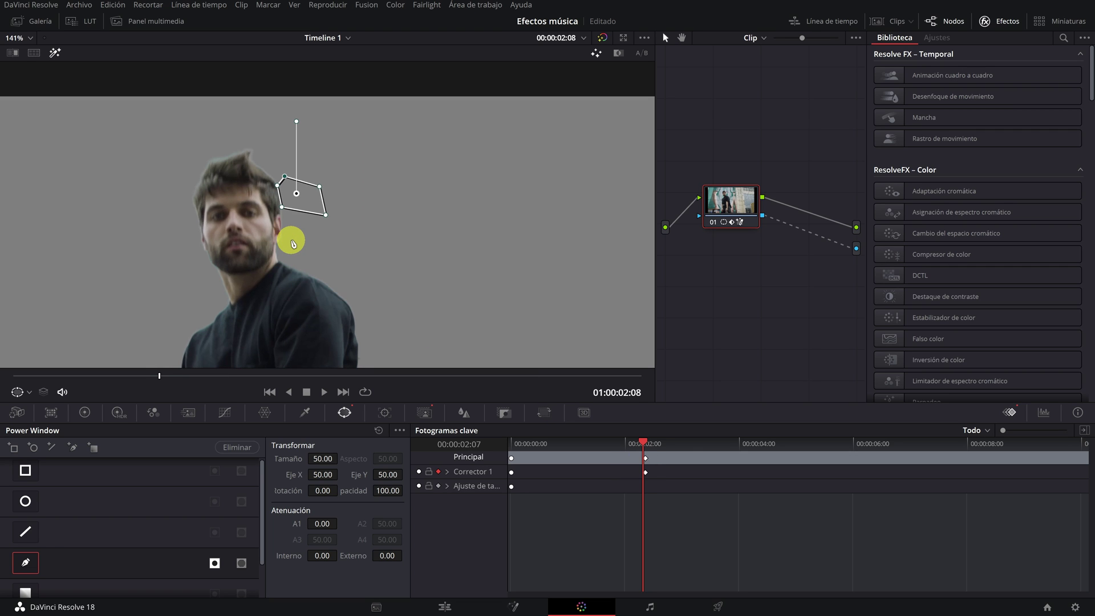
key("Right")
left_click_drag(301, 194, 299, 187)
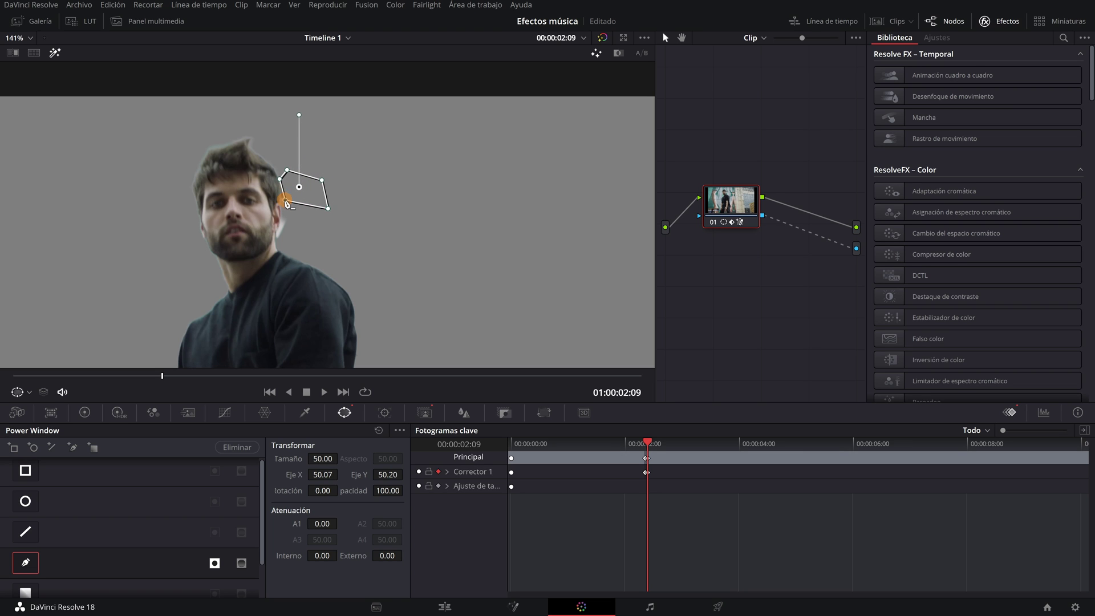
left_click_drag(285, 231, 277, 241)
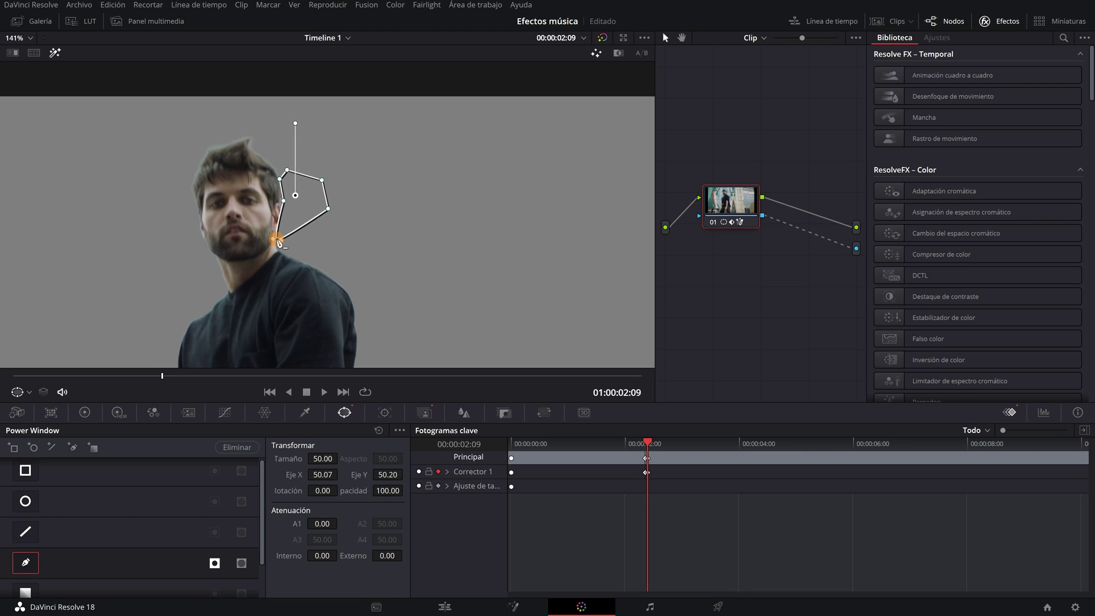
key("Right")
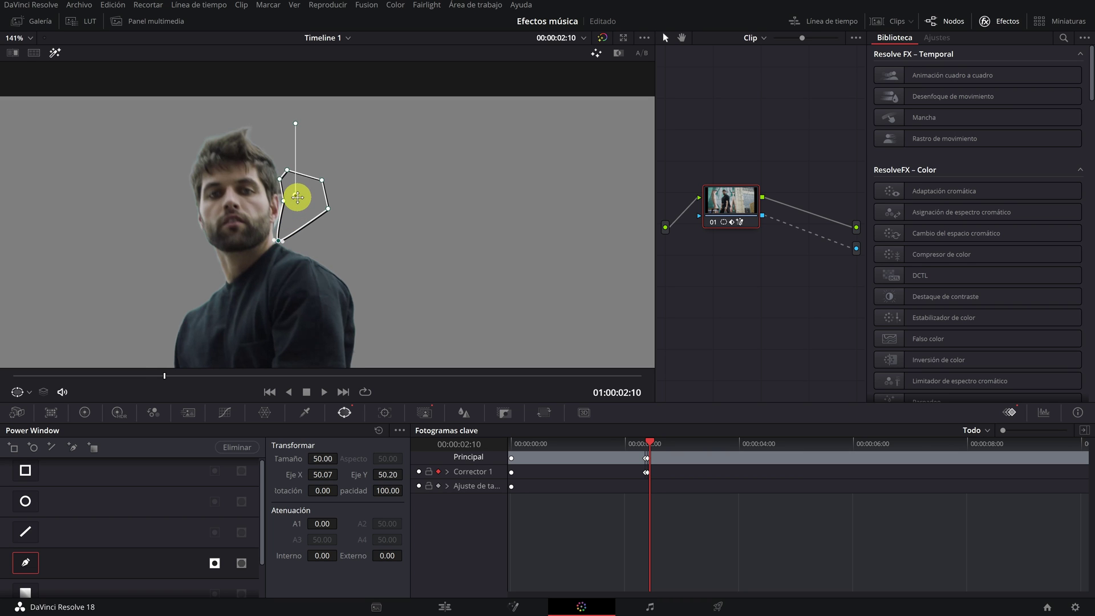
left_click_drag(296, 191, 292, 192)
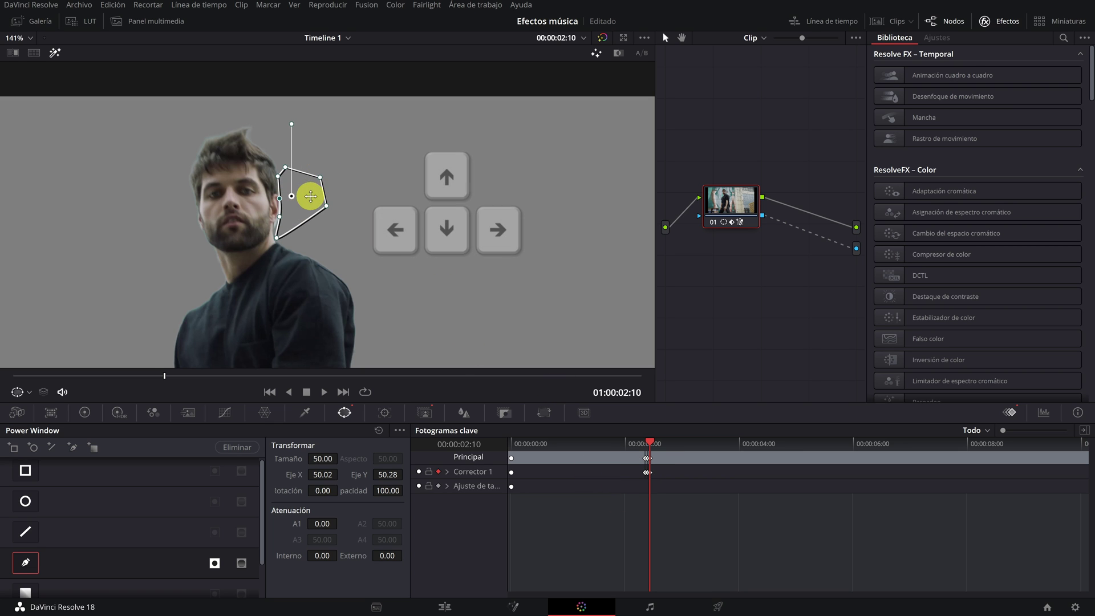
key("Right")
left_click_drag(296, 194, 204, 116)
Step ahead several frames and move the window up and right with new keyframes.
key("Right")
key("Right")
key("Right")
key("Right")
key("Right")
key("Right")
key("Right")
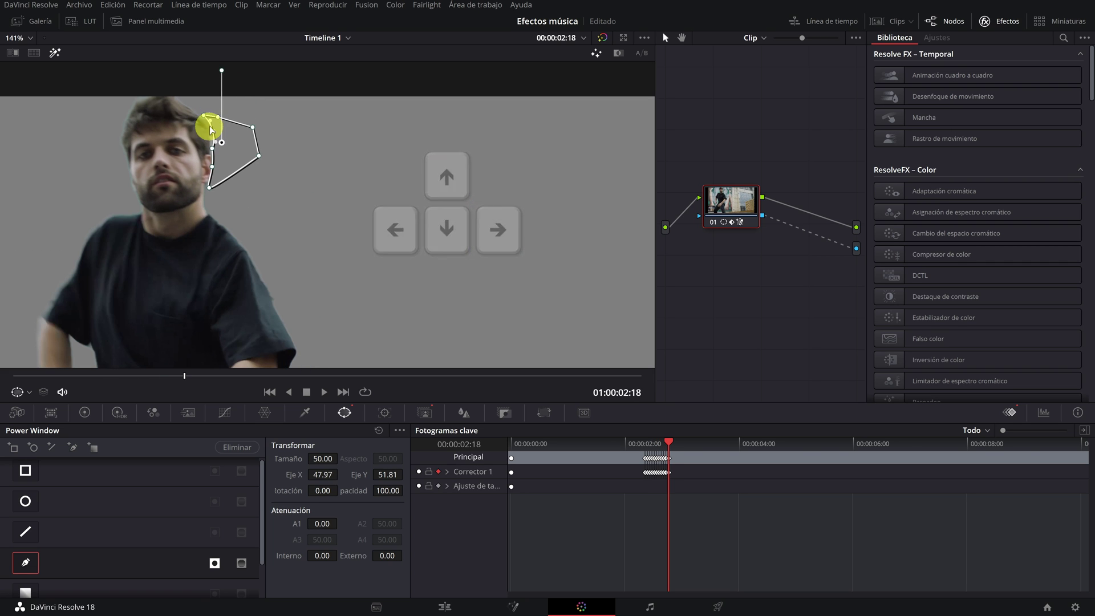
key("Right")
key("Right")
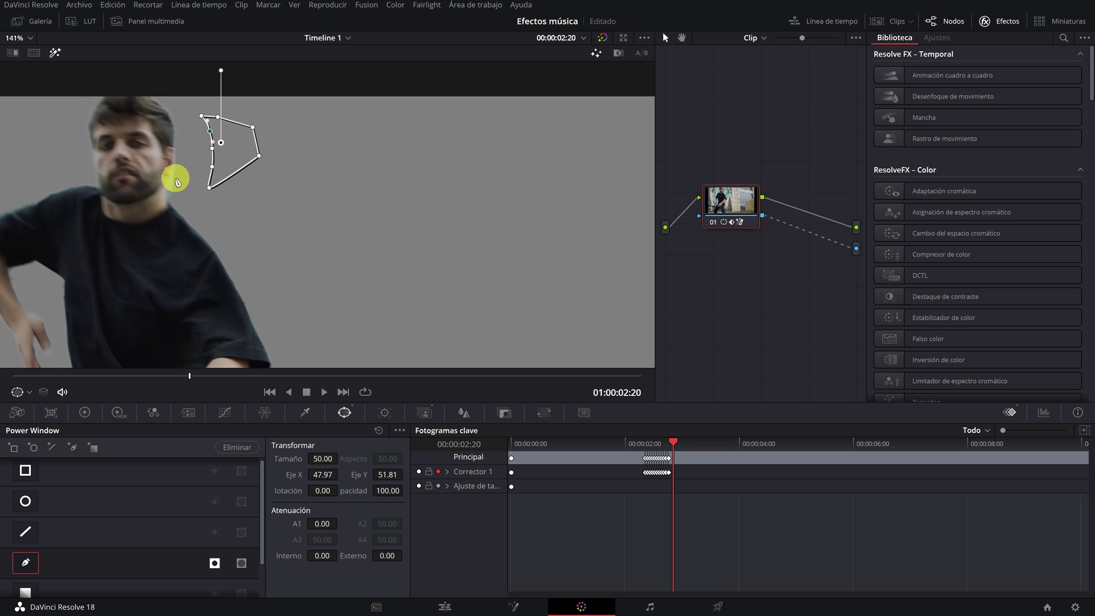
key("Right")
key("Right")
key("Right")
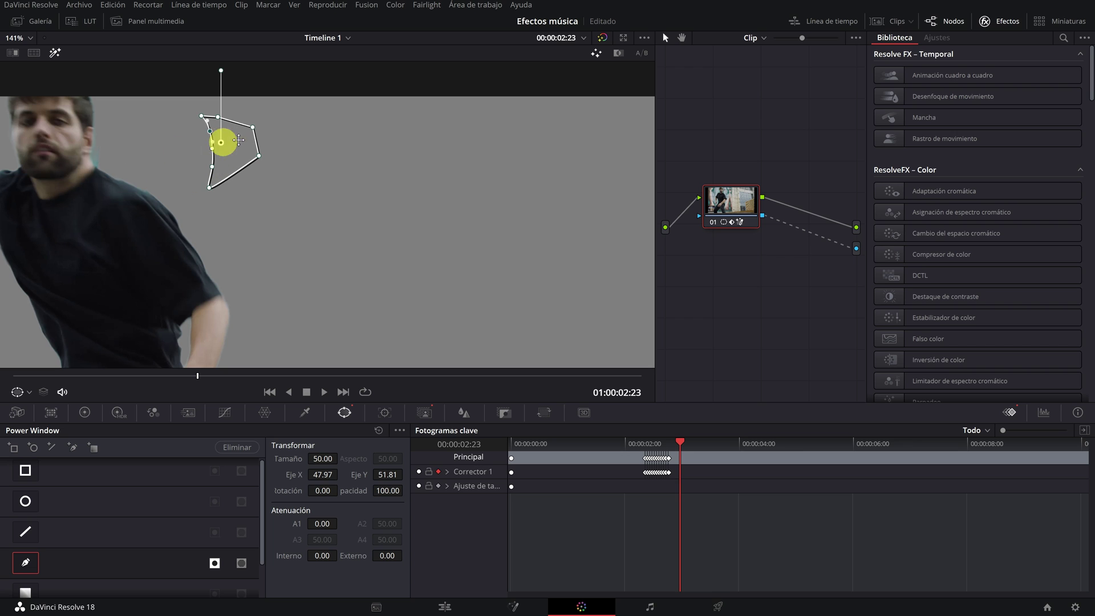
left_click_drag(221, 140, 309, 50)
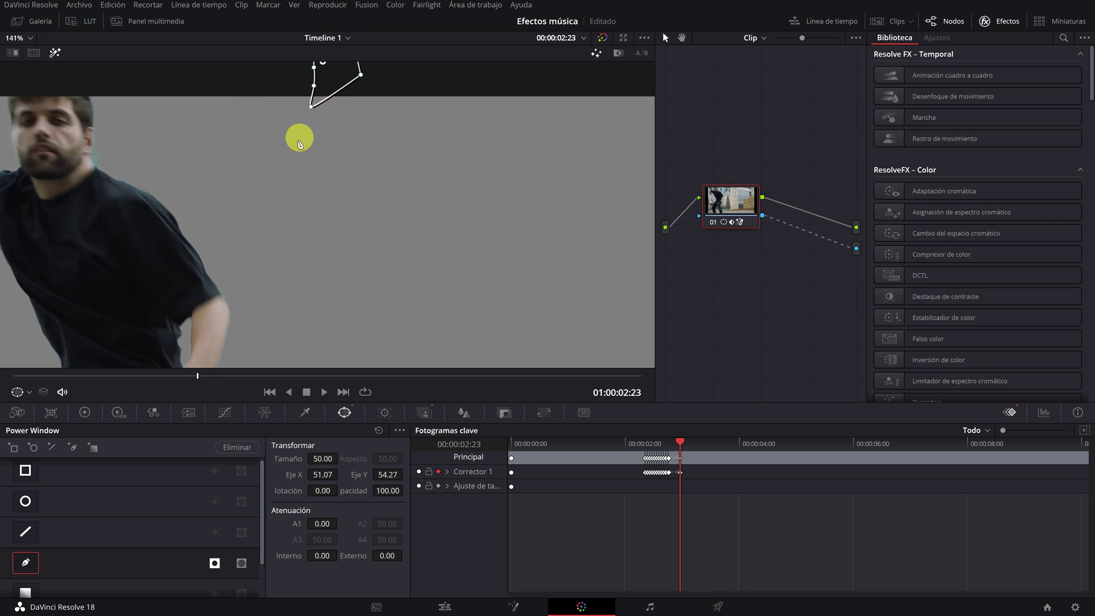
scroll(298, 137, "down", 2)
left_click_drag(323, 97, 340, 74)
Review the mask from 02:07, reposition it at 02:23, then scrub later into the clip.
left_click(618, 457)
left_click(649, 457)
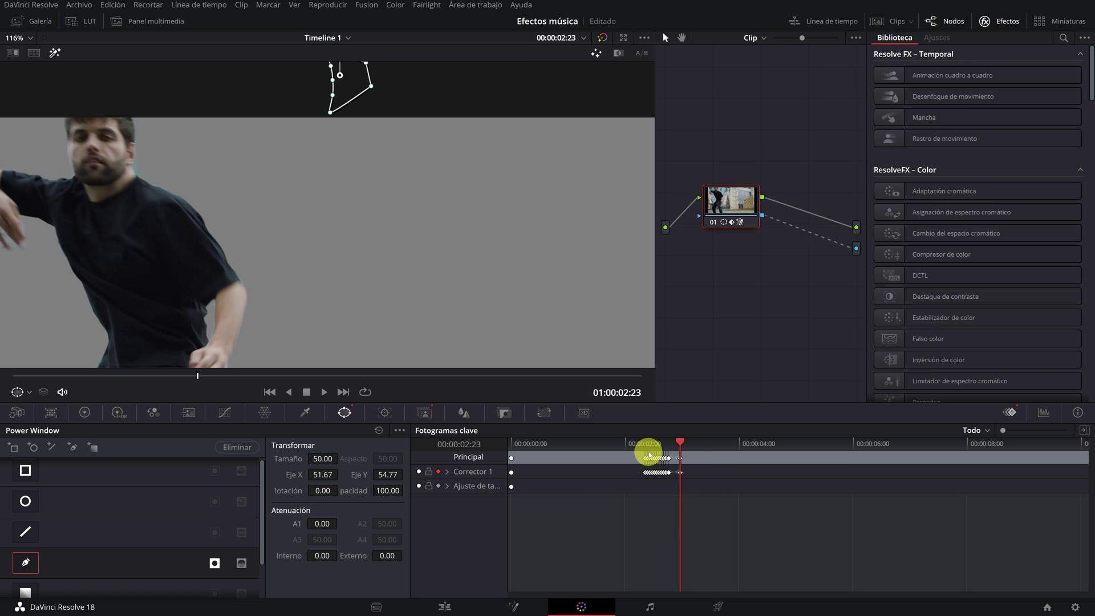
left_click(646, 457)
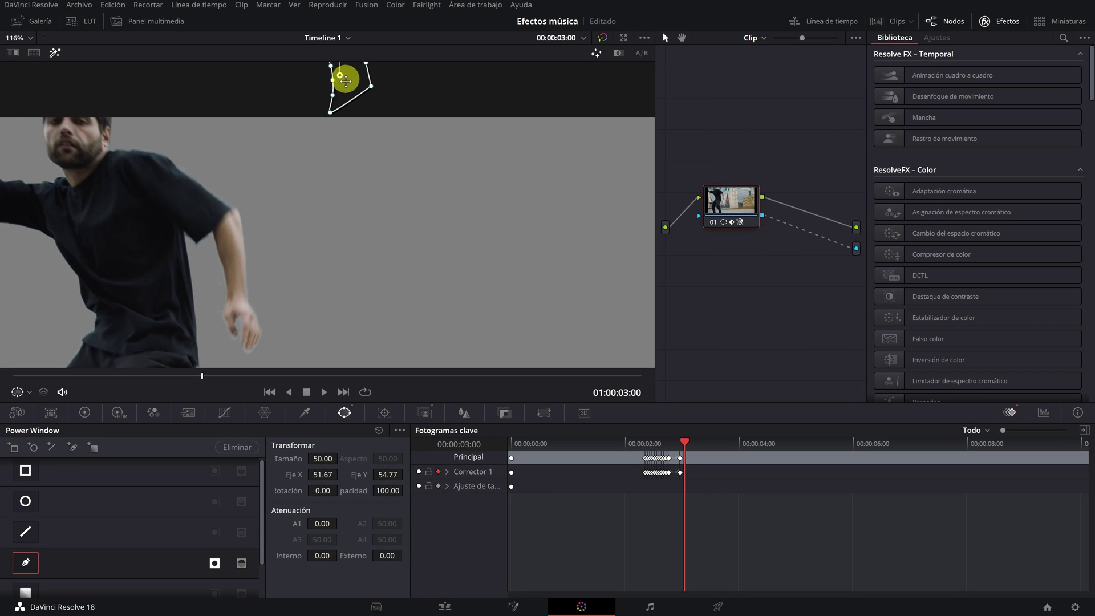
left_click(681, 449)
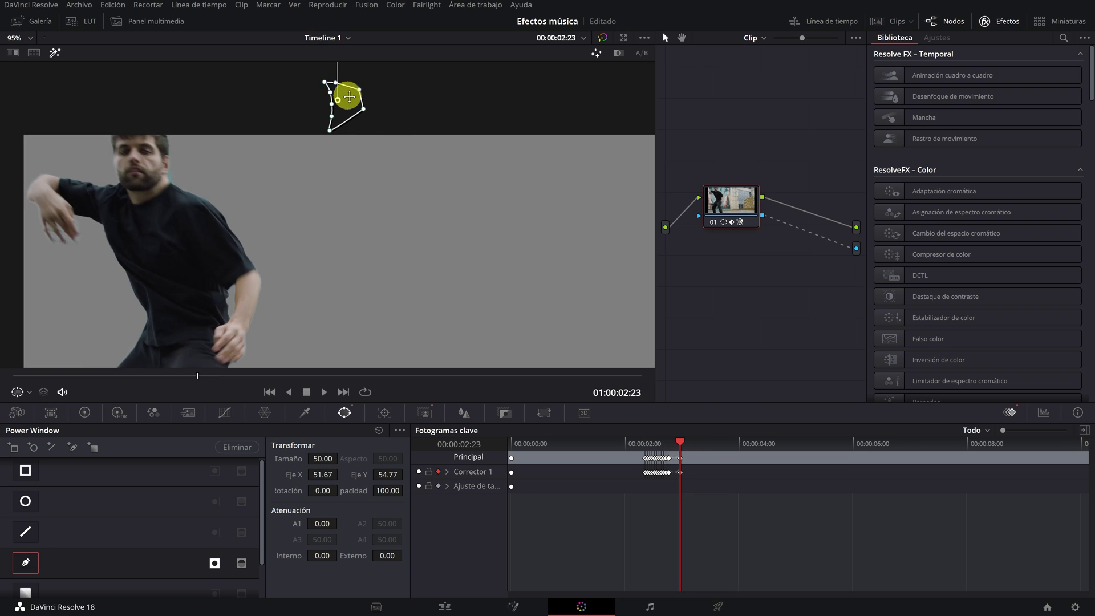
scroll(320, 110, "down", 1)
mouse_move(335, 107)
left_mouse_down()
mouse_move(220, 262)
mouse_move(186, 263)
mouse_move(353, 107)
left_mouse_up()
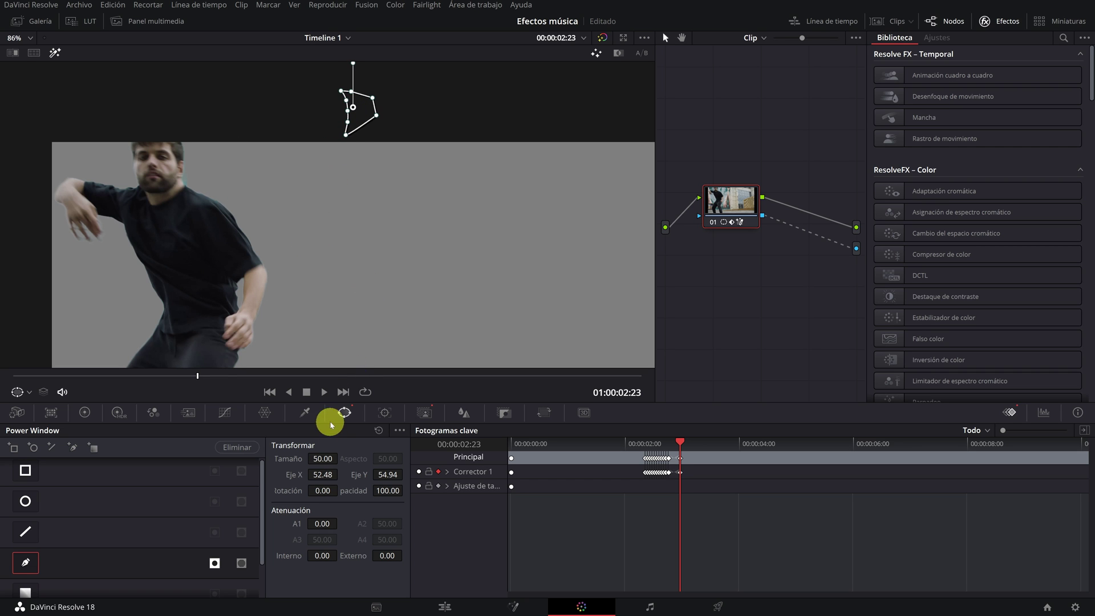
left_click_drag(219, 377, 444, 386)
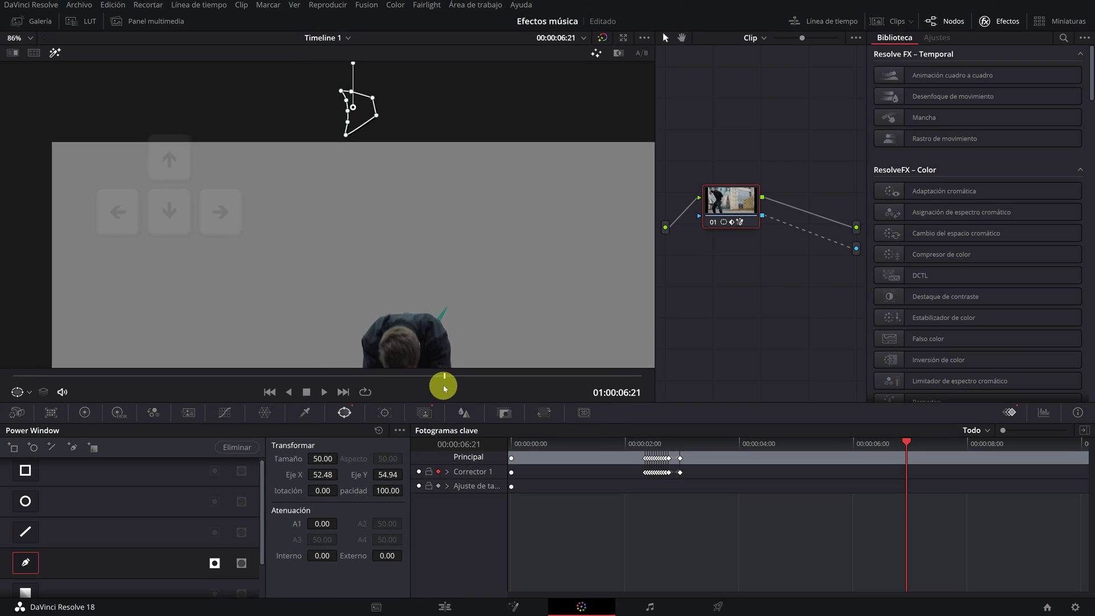
Keyframe the window from 06:18 over the next frames, moving it down onto the dancer's head.
left_click_drag(444, 376, 439, 377)
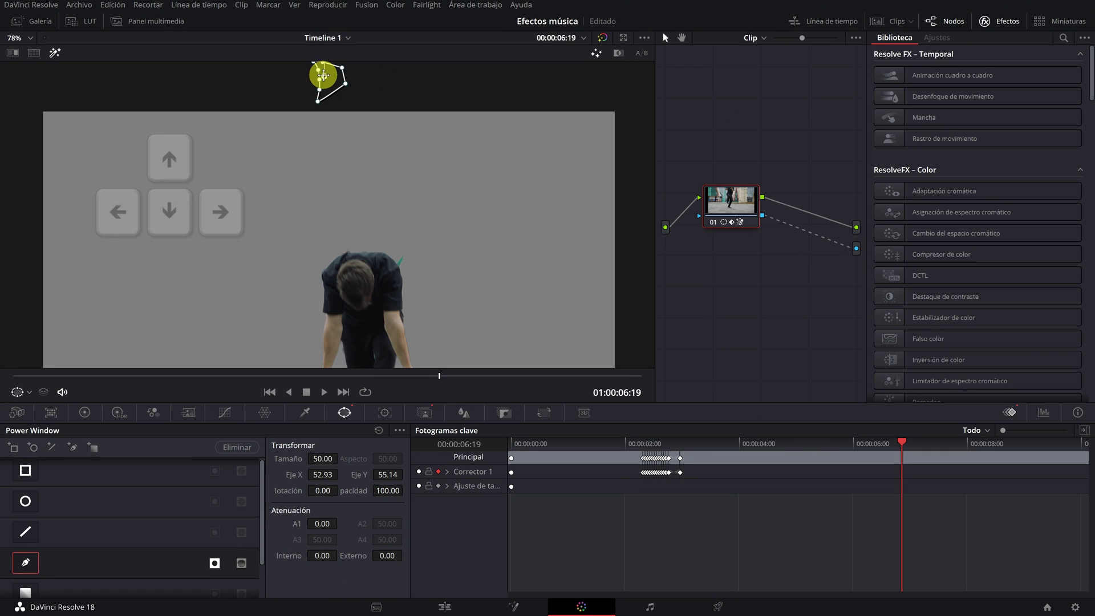
key("Left")
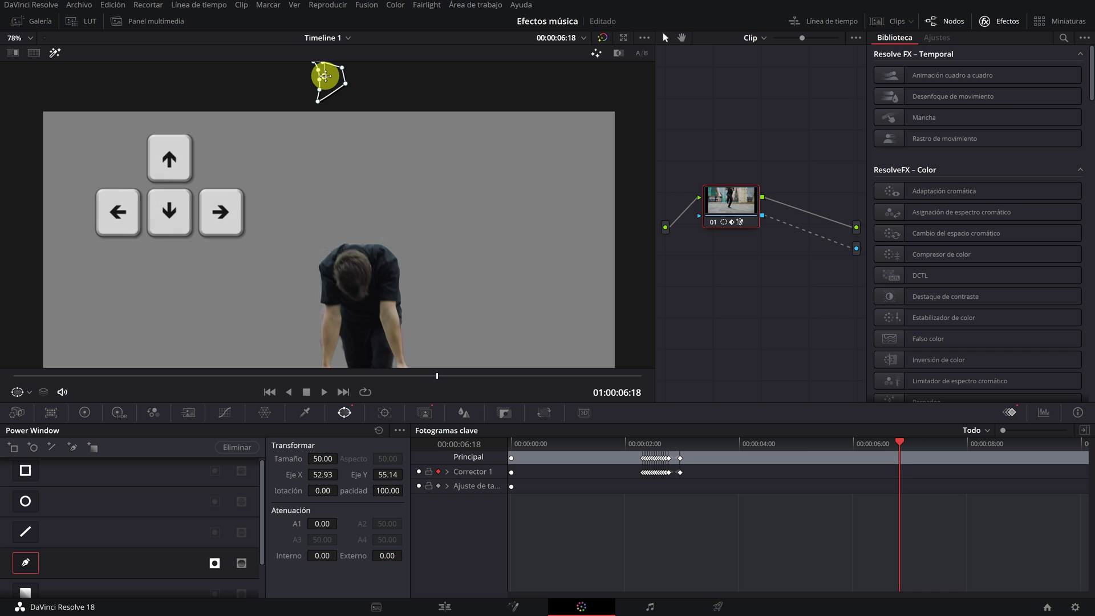
left_click_drag(325, 76, 327, 77)
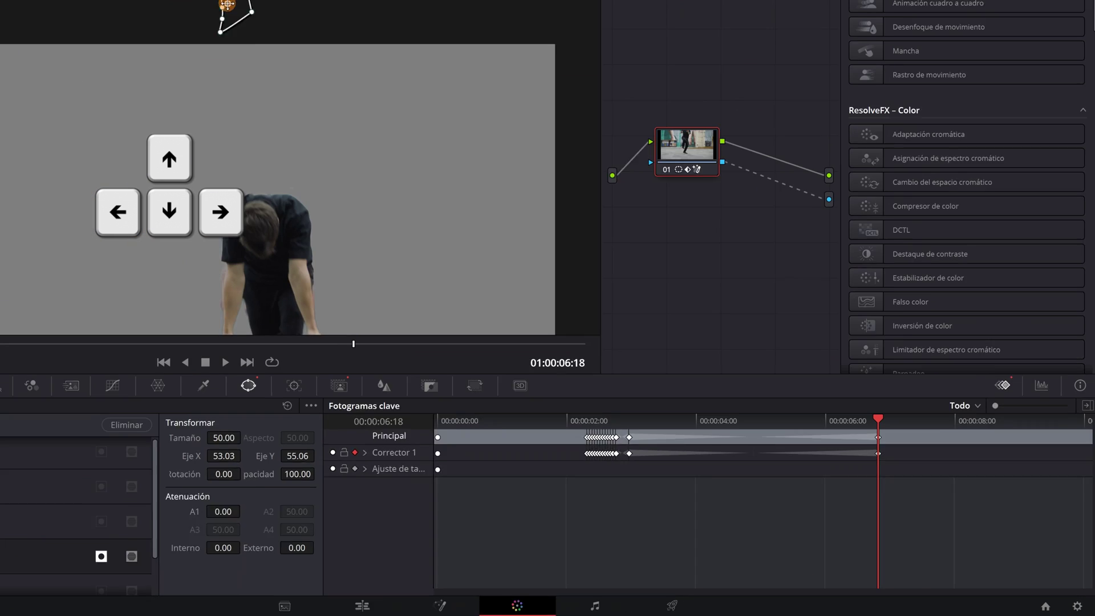
key("Right")
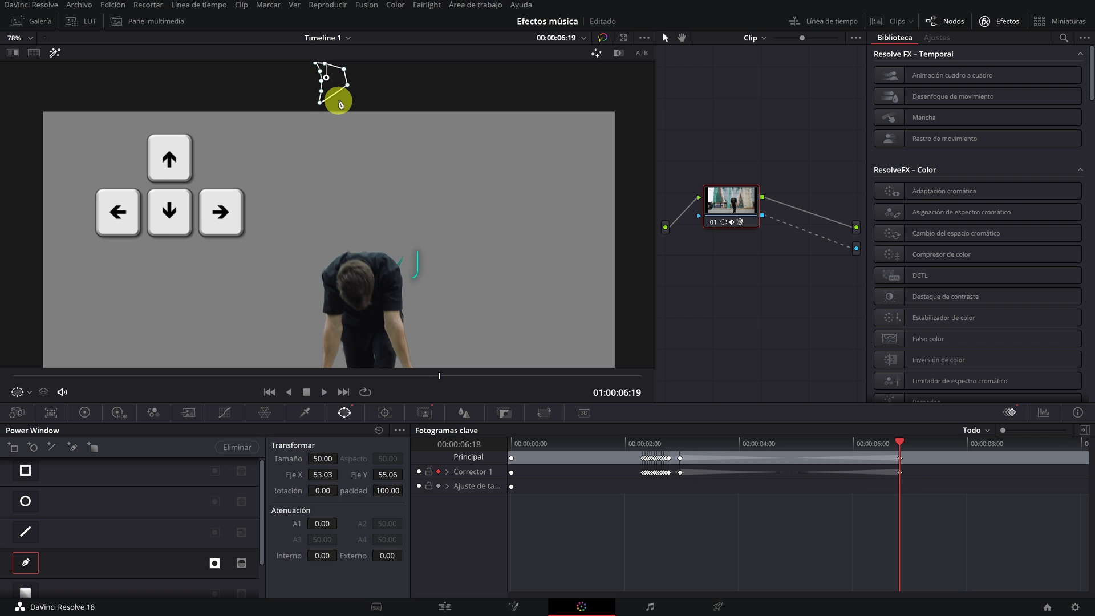
left_click_drag(340, 102, 405, 246)
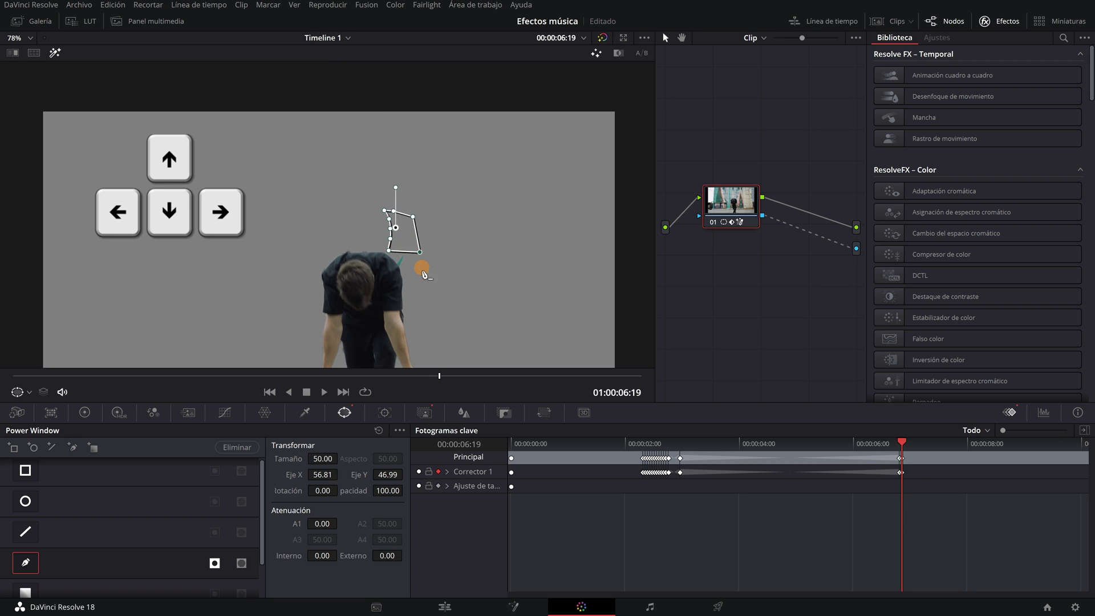
scroll(401, 268, "up", 3)
scroll(401, 268, "up", 2)
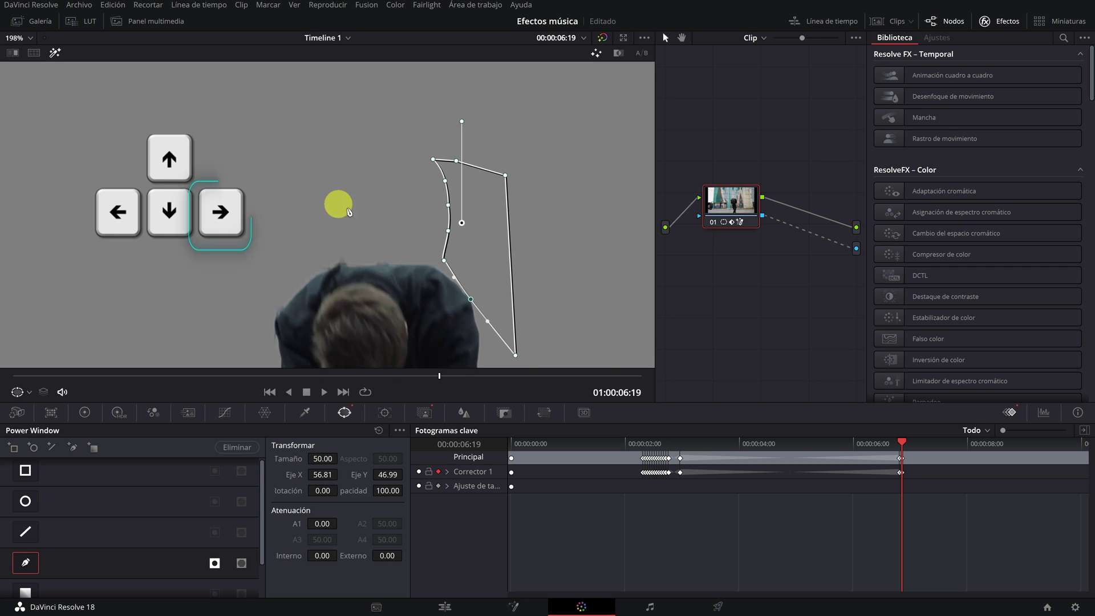
key("Right")
left_click_drag(462, 223, 449, 228)
Keep keyframing from 07:23 onward, holding the window on the dancer's hand.
key("Right")
scroll(358, 210, "down", 4)
key("Right")
key("Right")
key("Right")
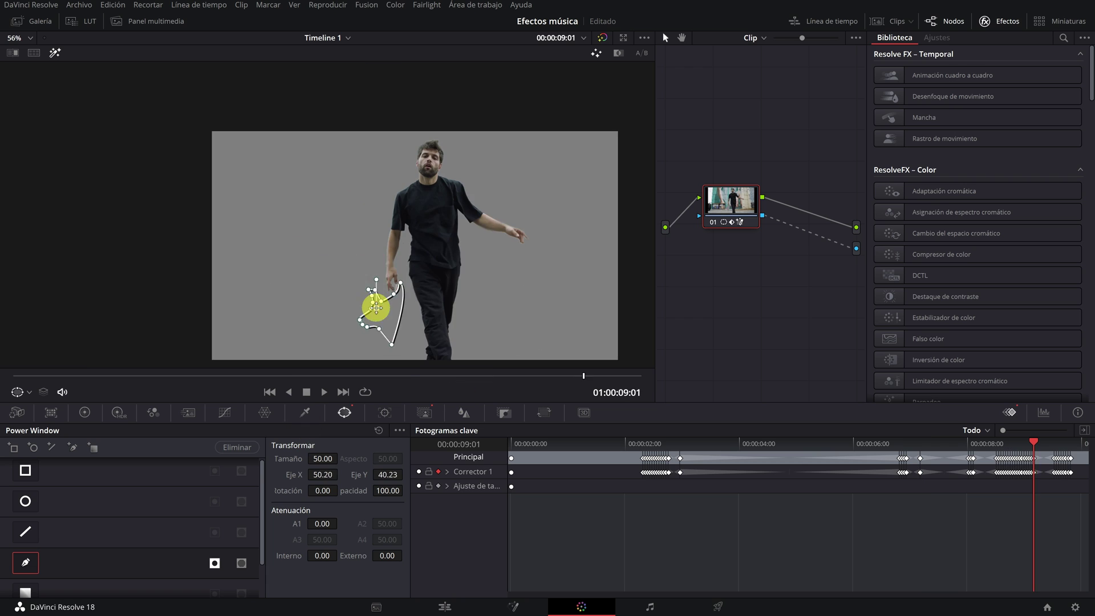
key("Right")
left_click_drag(382, 287, 372, 299)
left_click_drag(591, 376, 513, 376)
left_click_drag(441, 98, 352, 308)
key("Right")
key("Right")
mouse_move(436, 94)
left_mouse_down()
mouse_move(355, 305)
mouse_move(368, 257)
left_mouse_up()
key("Right")
key("Right")
key("Right")
key("Right")
key("Right")
key("Right")
key("Right")
key("Right")
key("Right")
key("Right")
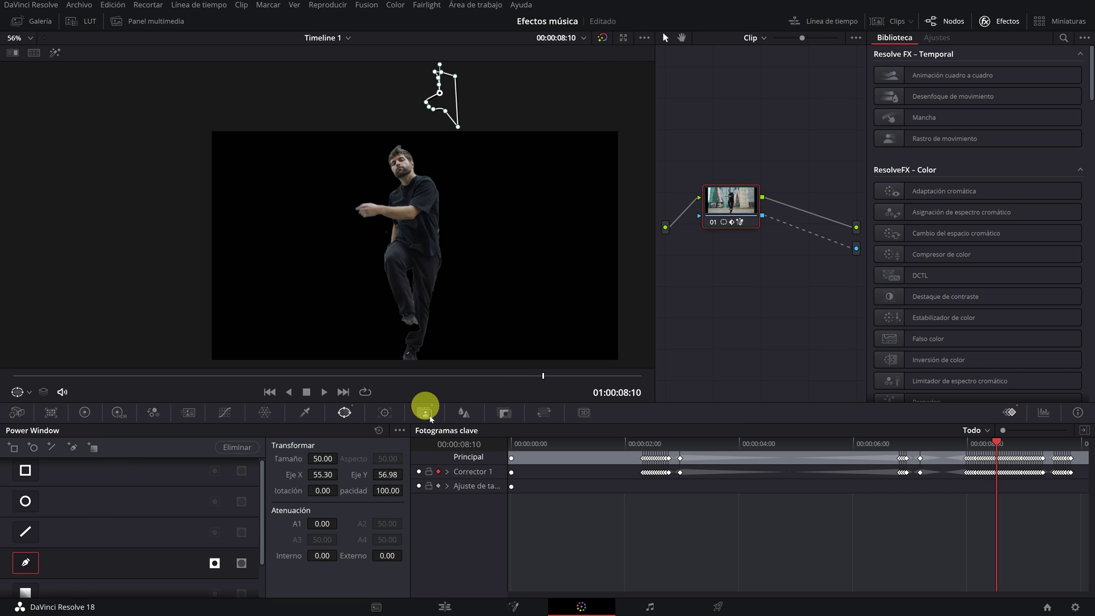
Turn off the grey matte preview, return to the Edit page and scrub the timeline to review the result.
left_click(425, 413)
left_click(445, 606)
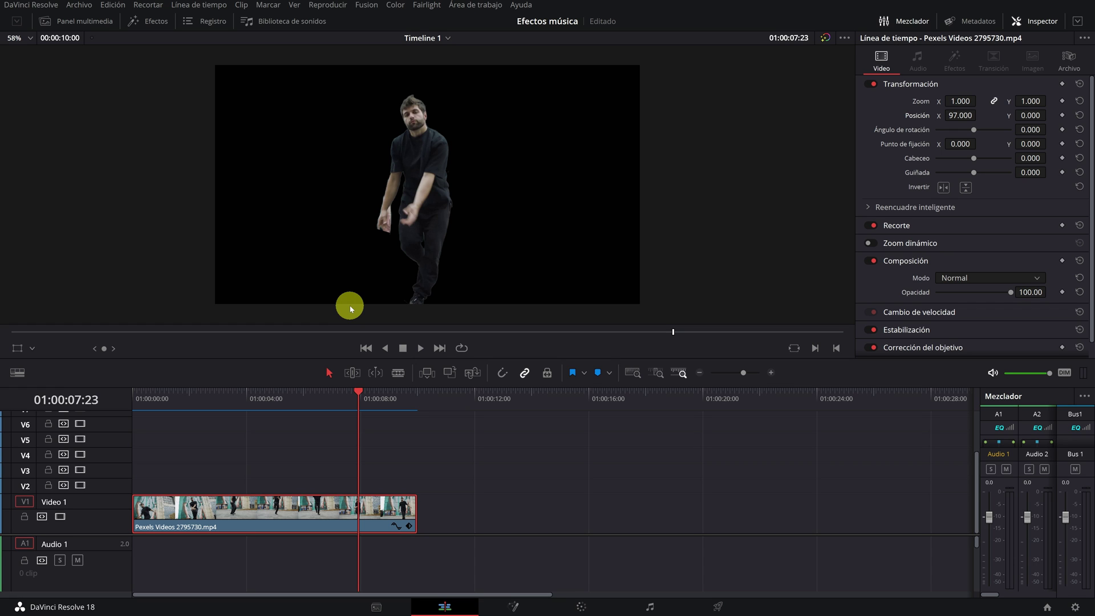
mouse_move(301, 410)
left_mouse_down()
mouse_move(334, 413)
mouse_move(213, 412)
left_mouse_up()
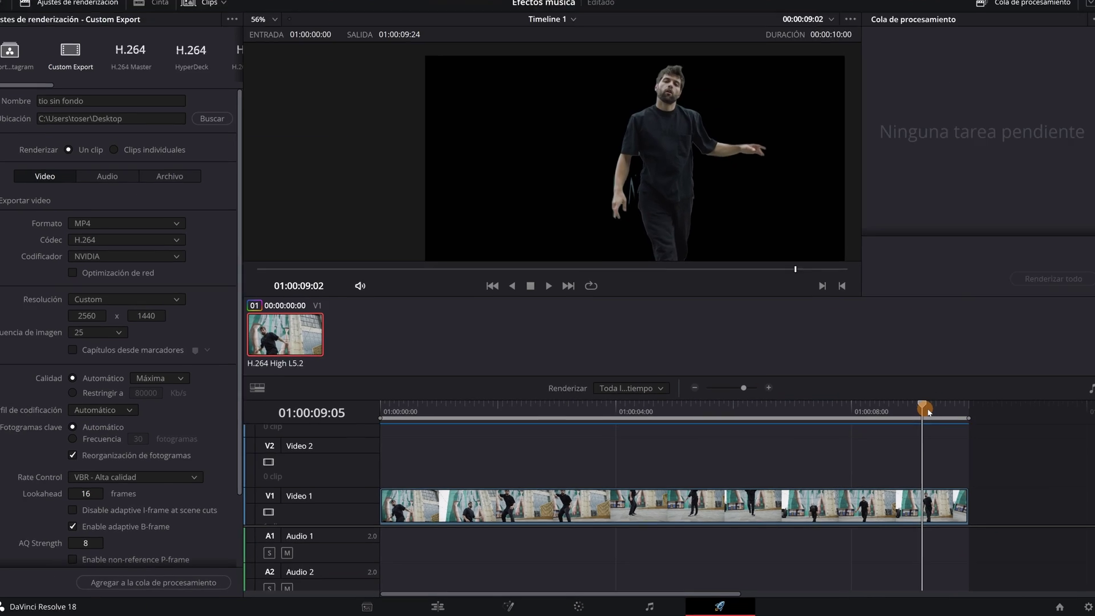
Review the export preview and set the Desktop as the render location.
left_click(419, 413)
left_click_drag(420, 415, 877, 432)
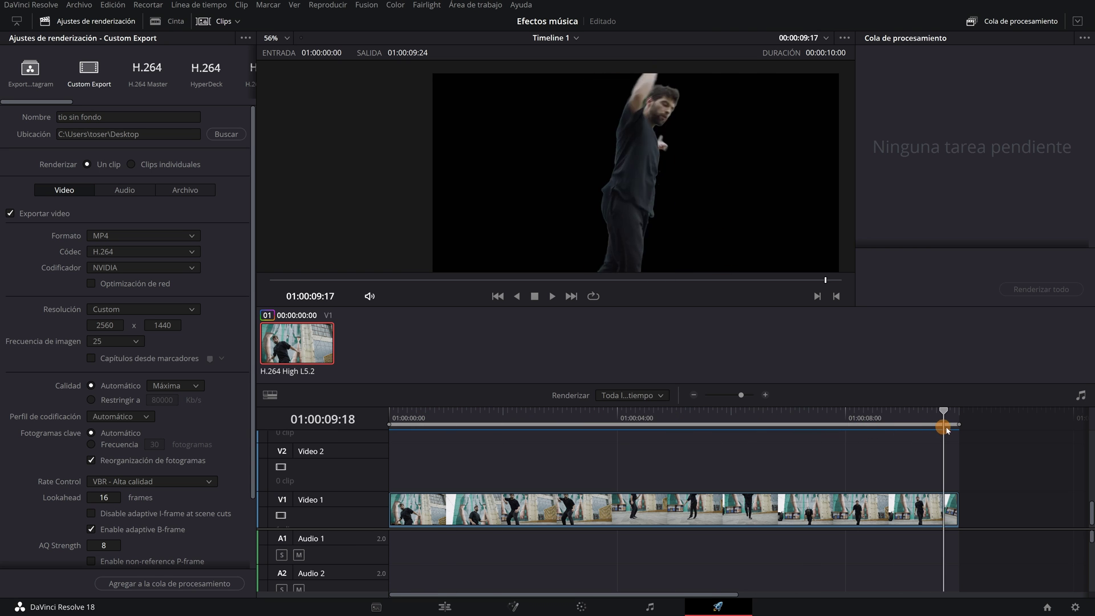
left_click_drag(877, 431, 533, 432)
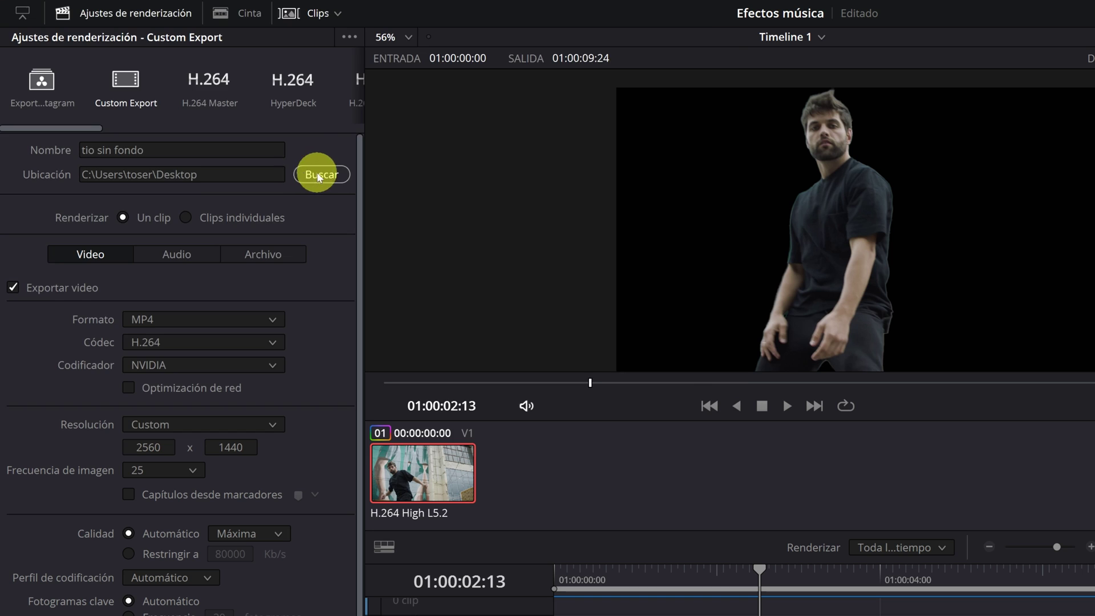
left_click(226, 134)
left_click(630, 403)
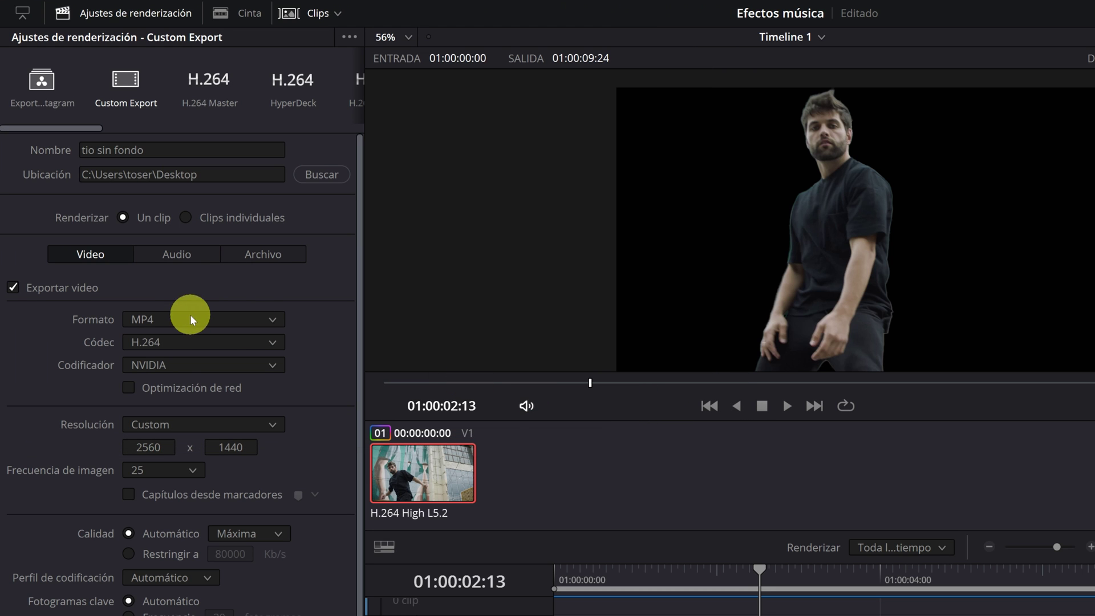
Set the export to QuickTime, GoPro CineForm, RGB 16-bit, with alpha output enabled.
left_click(274, 318)
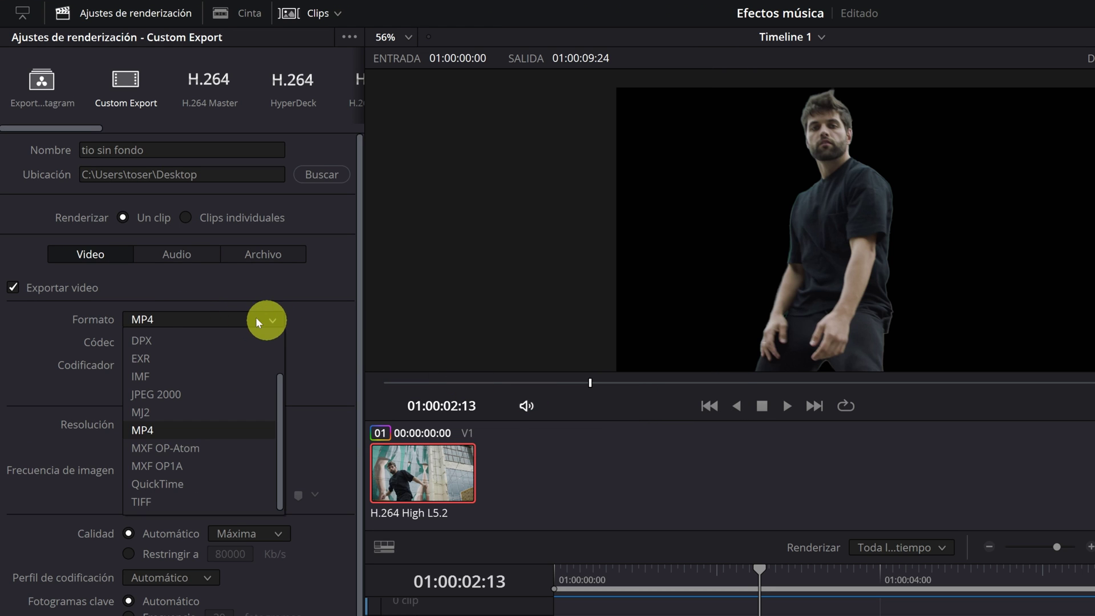
left_click(173, 484)
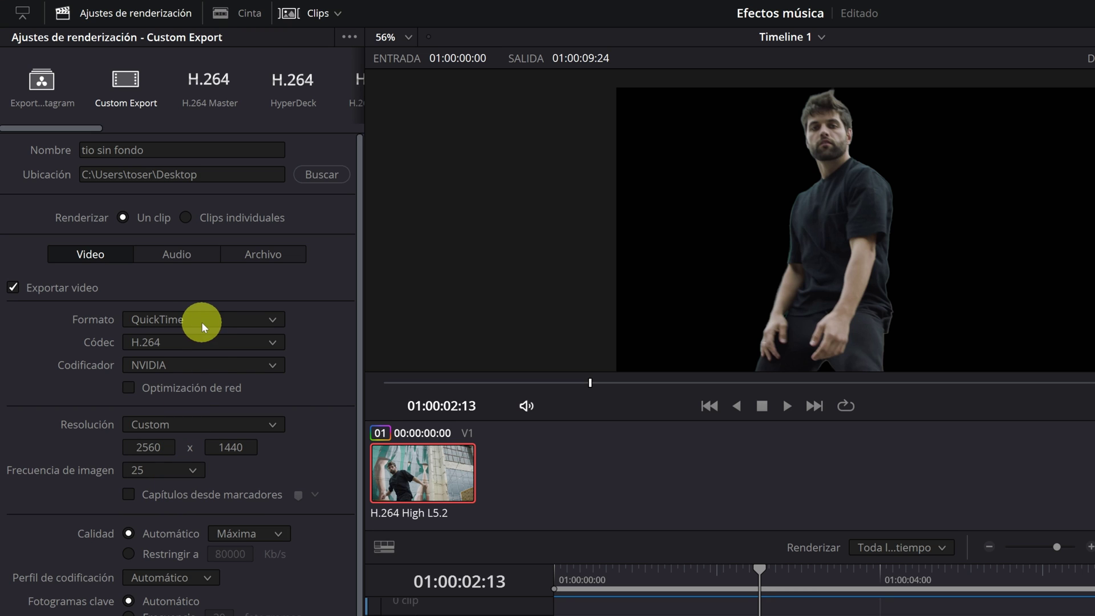
left_click(271, 341)
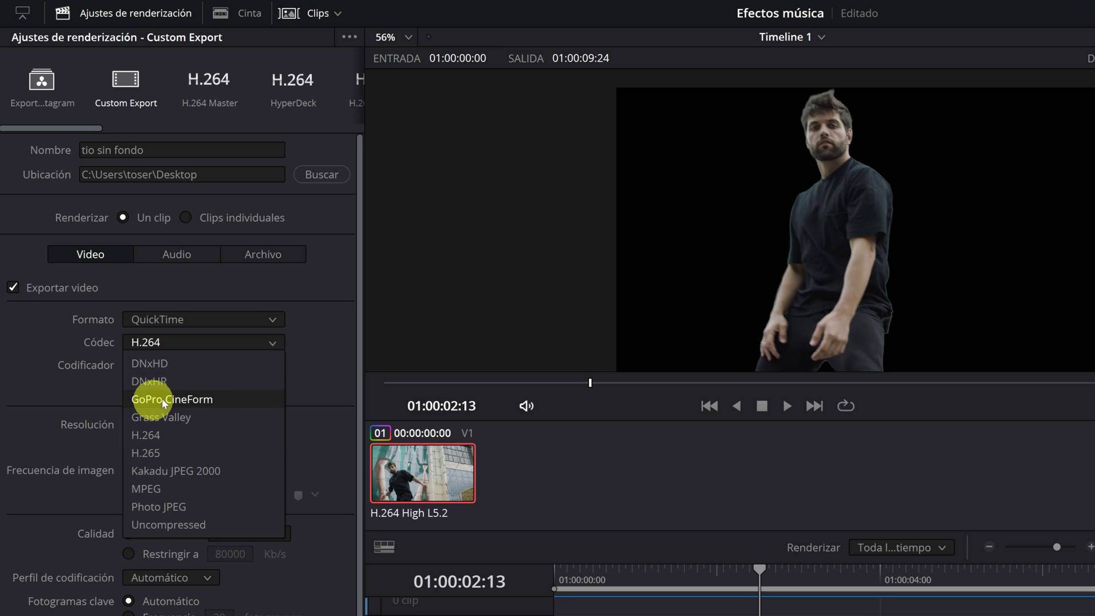
left_click(193, 401)
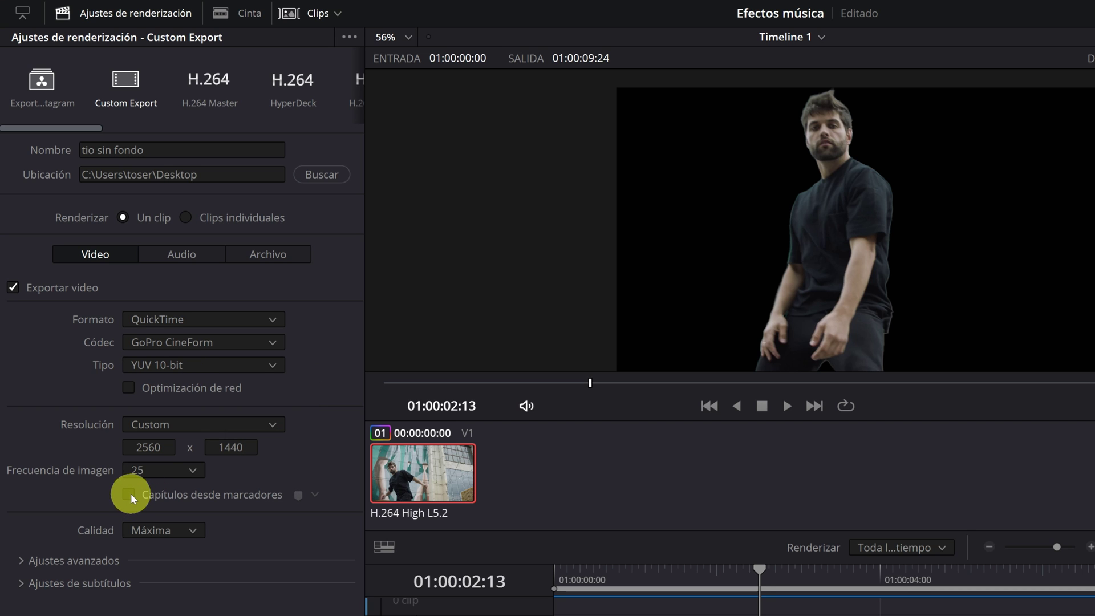
left_click(272, 367)
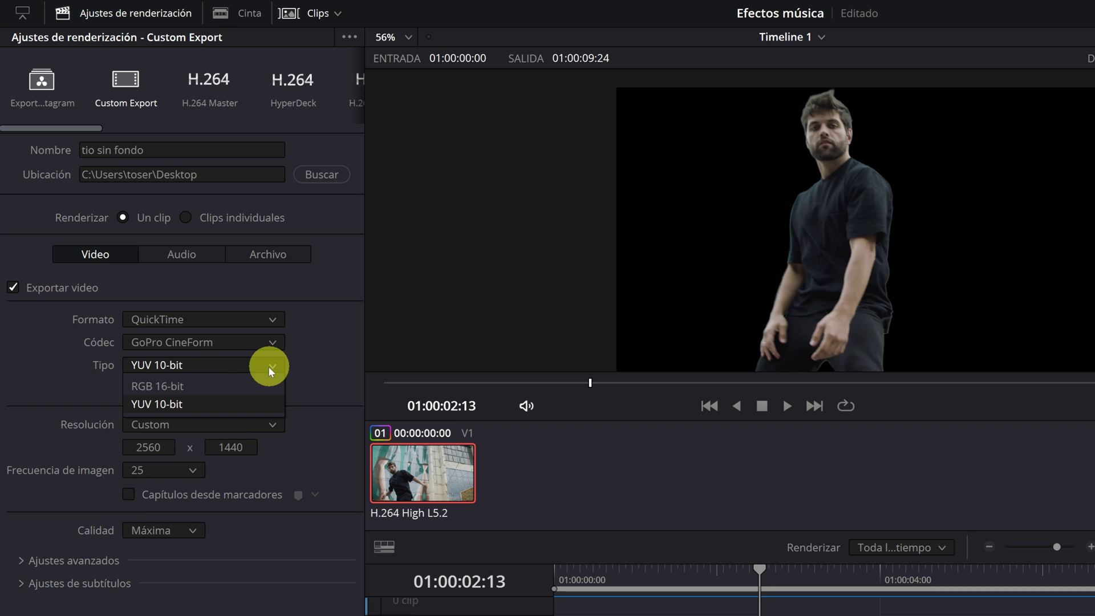
left_click(162, 388)
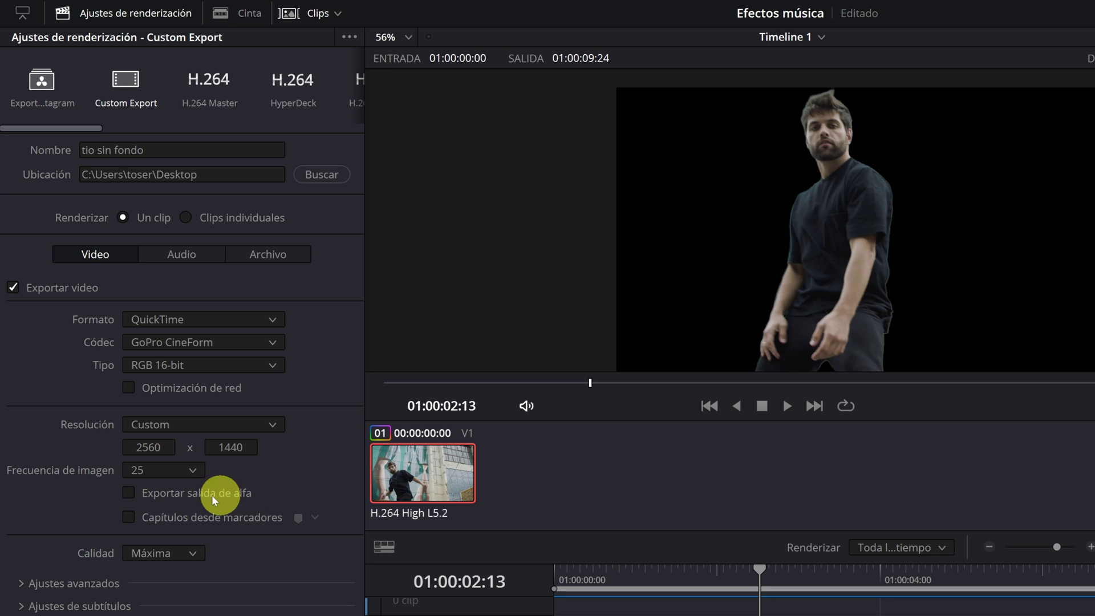
left_click(129, 493)
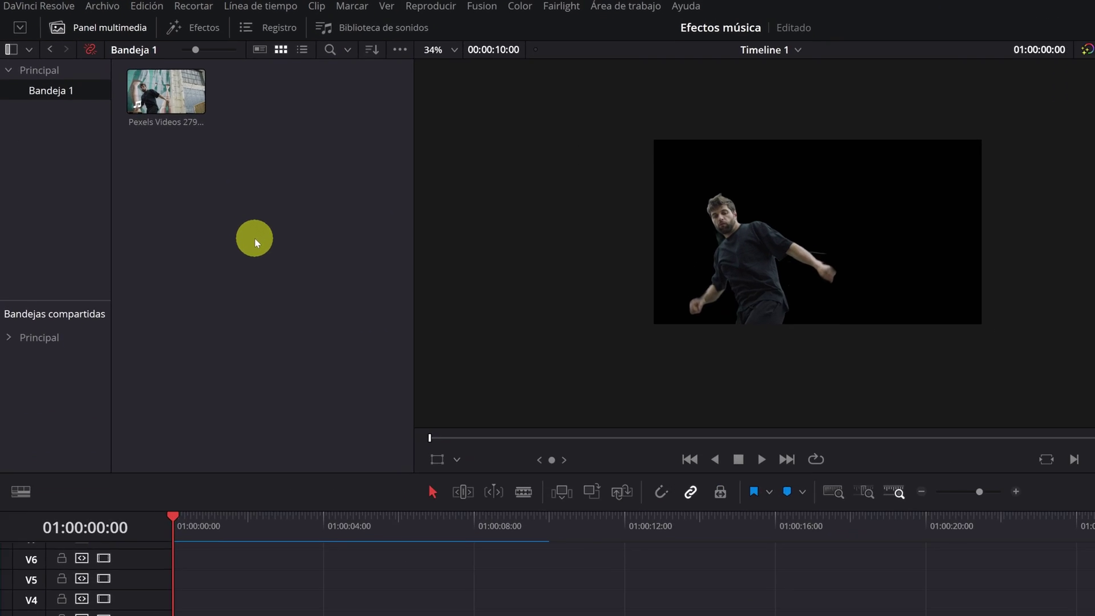
right_click(302, 275)
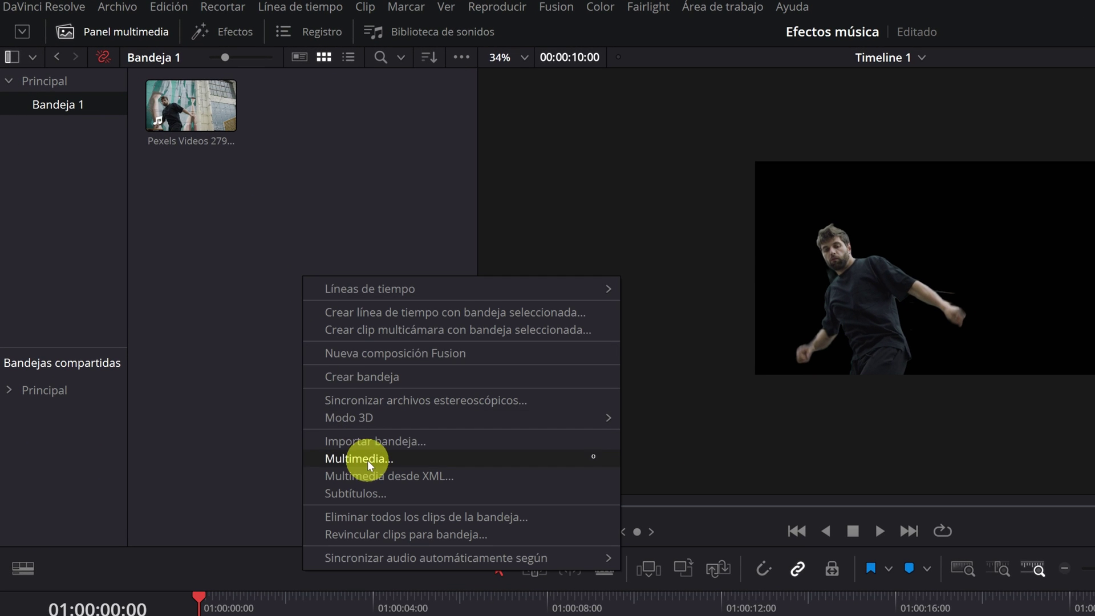
Import tio sin fondo.mov into the Media Pool and place it after the Pexels dance clip.
left_click(362, 459)
double_click(222, 110)
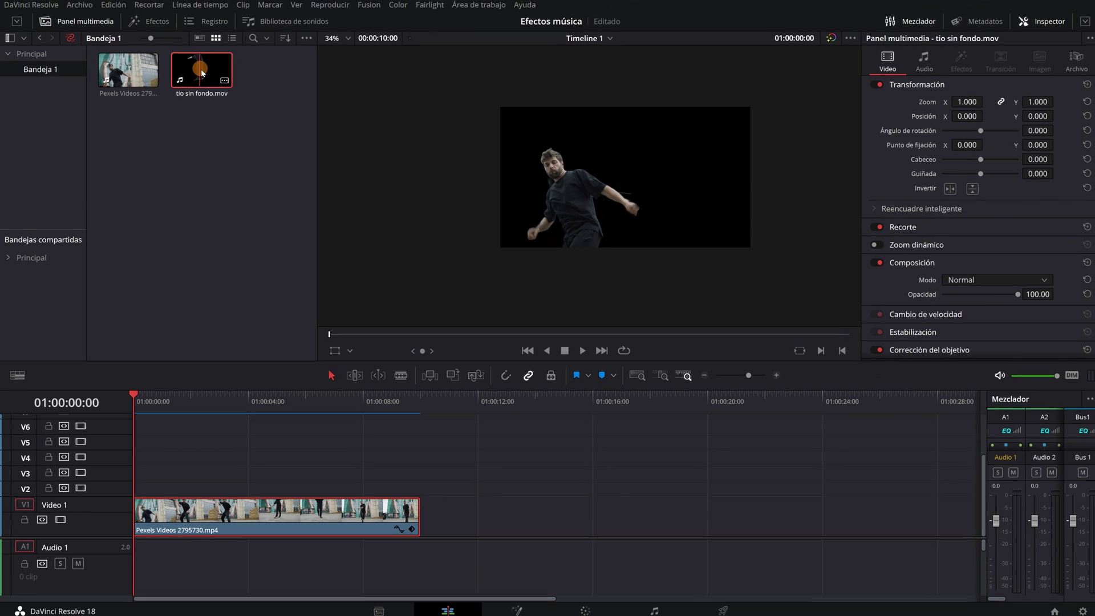
left_click_drag(200, 69, 448, 517)
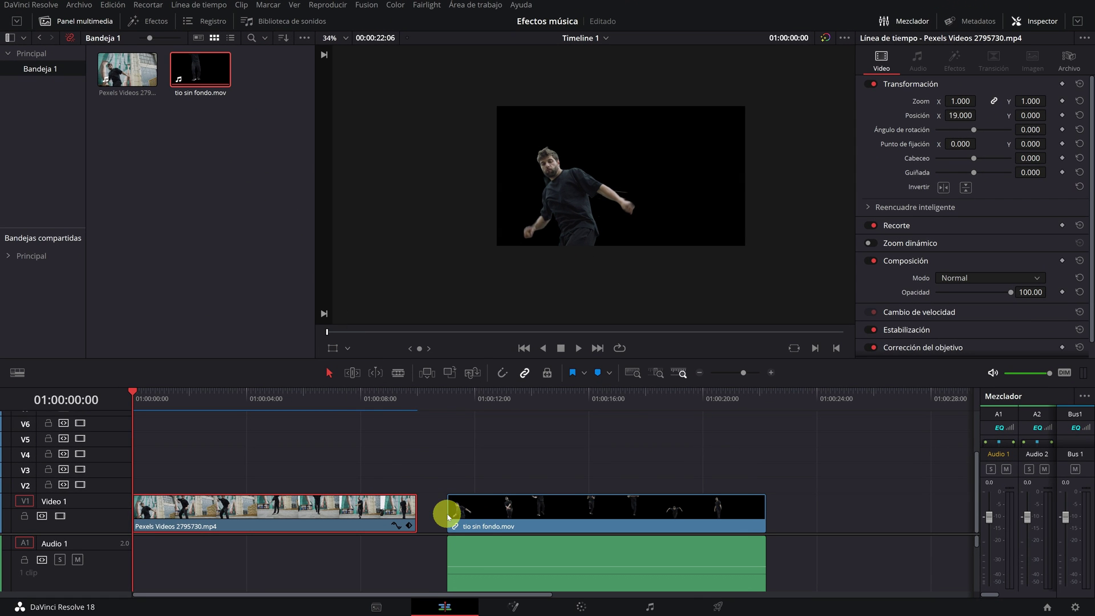
Unlink the tio sin fondo clip's audio from its video and delete the audio.
left_click(479, 555)
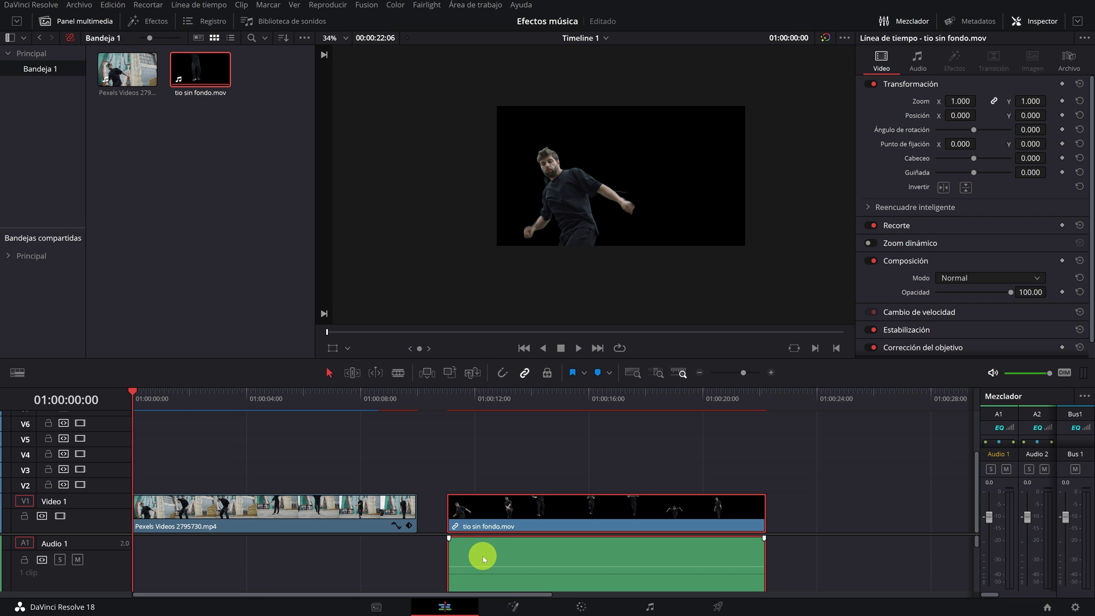
right_click(504, 516)
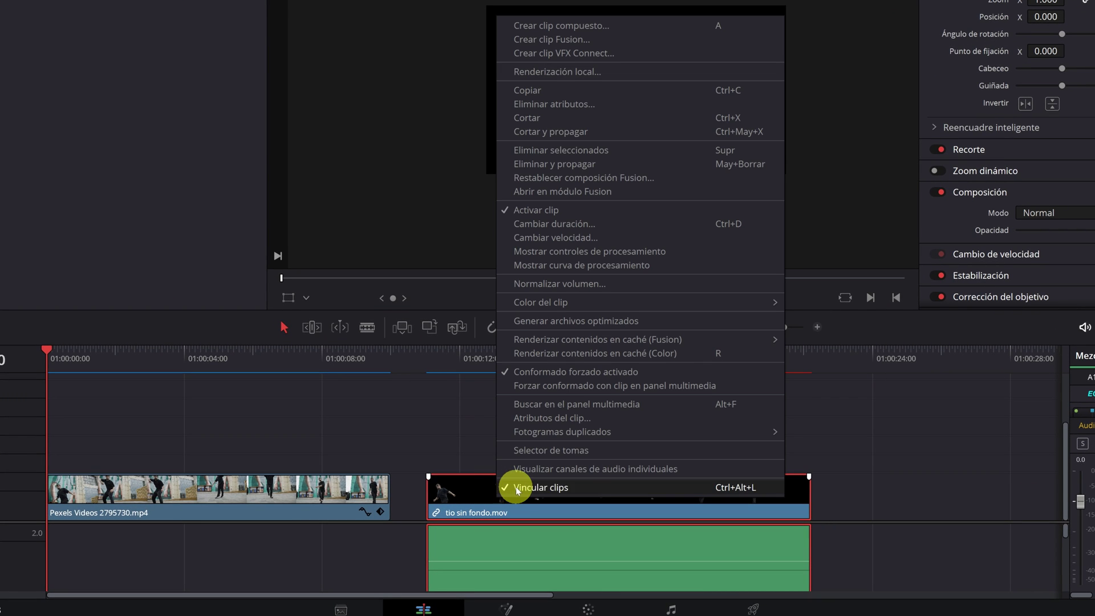
left_click(516, 487)
left_click(544, 541)
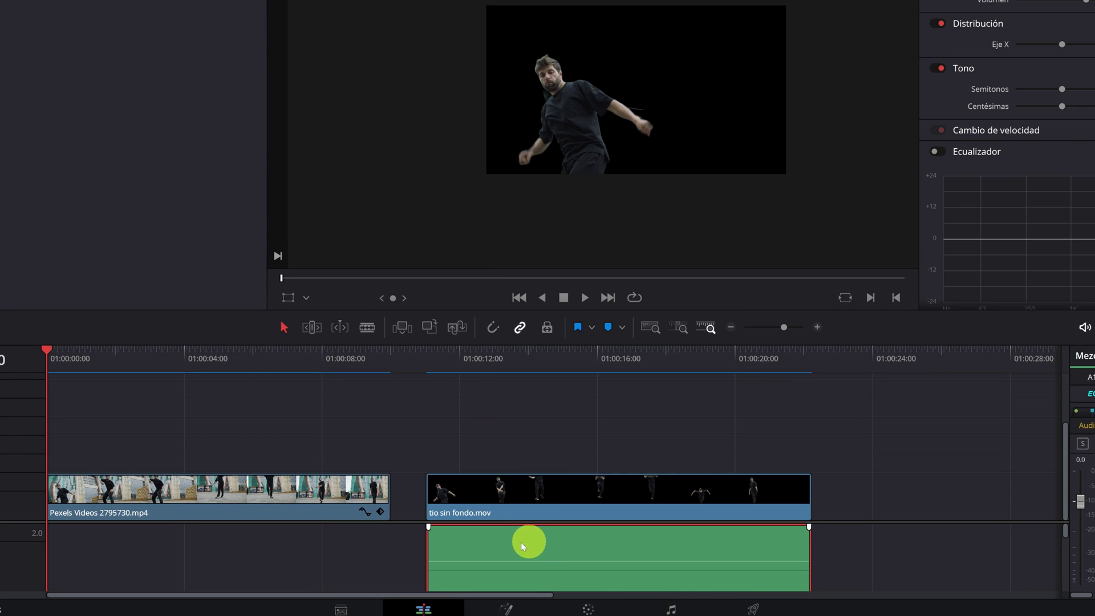
key("Delete")
left_click(294, 519)
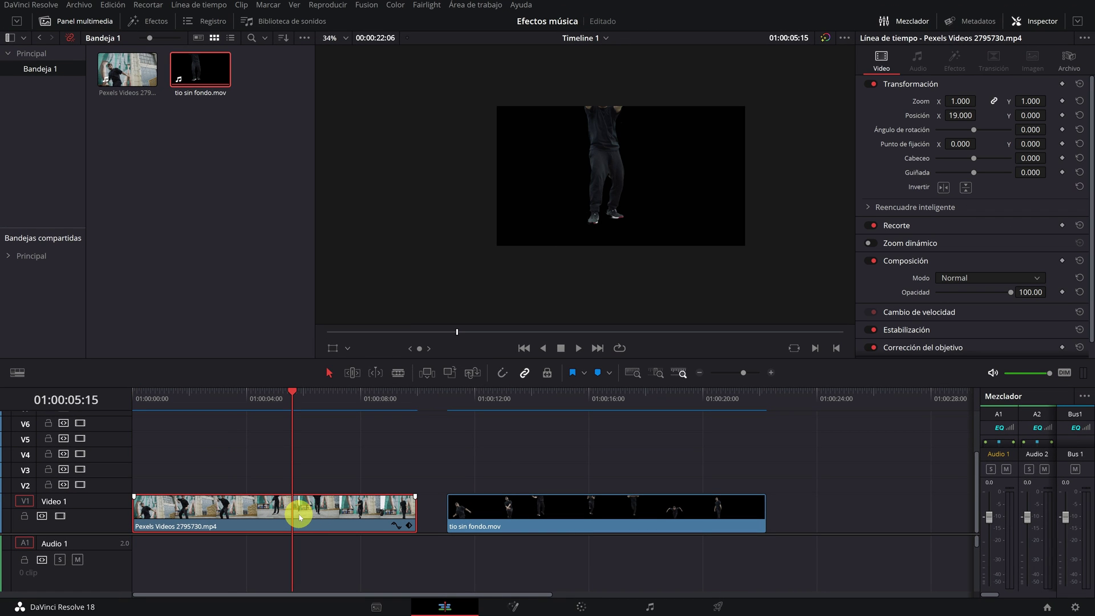
left_click(581, 606)
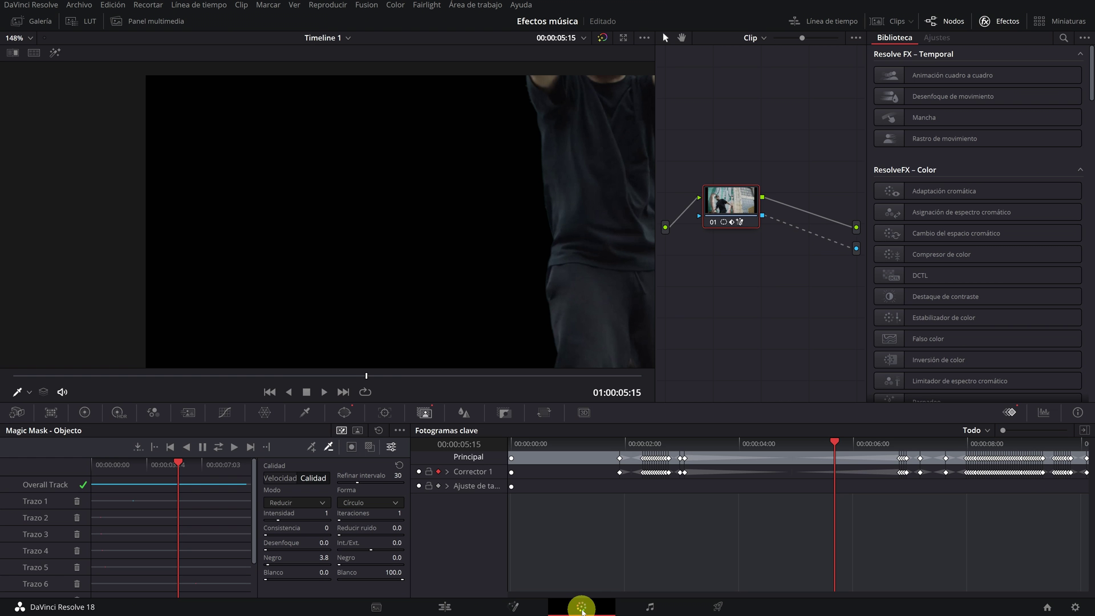
scroll(516, 215, "down", 3)
scroll(518, 245, "down", 2)
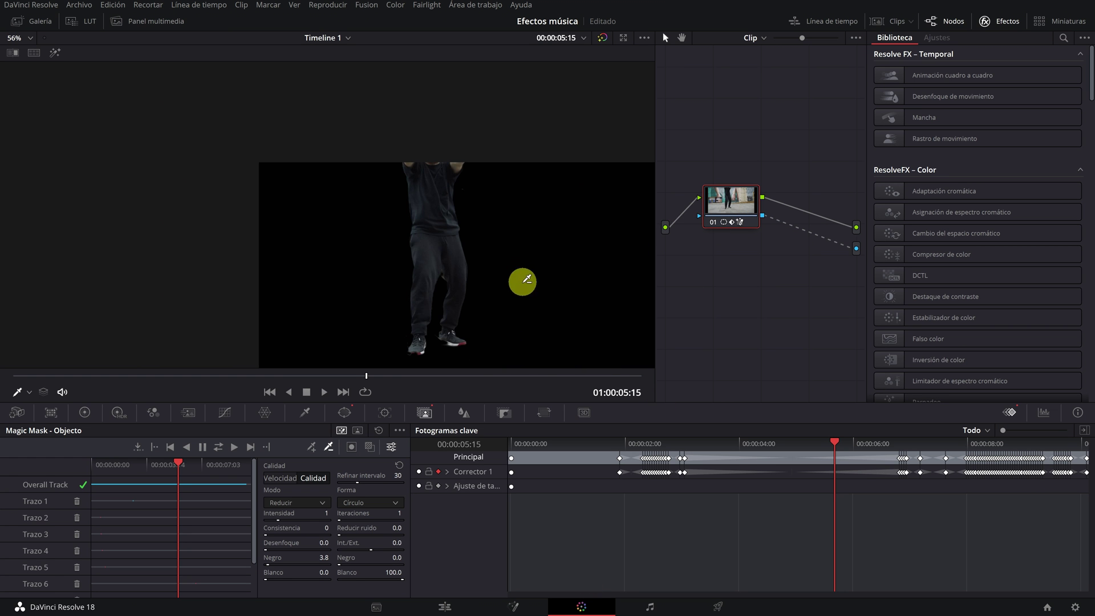
scroll(400, 217, "down", 2)
key("Delete")
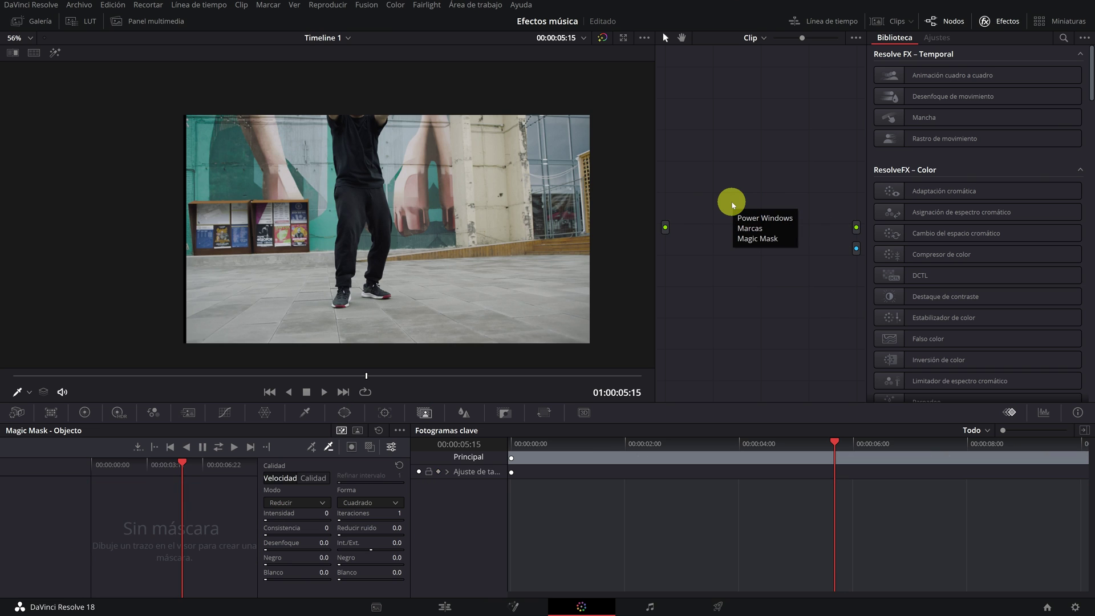
key("ctrl+z")
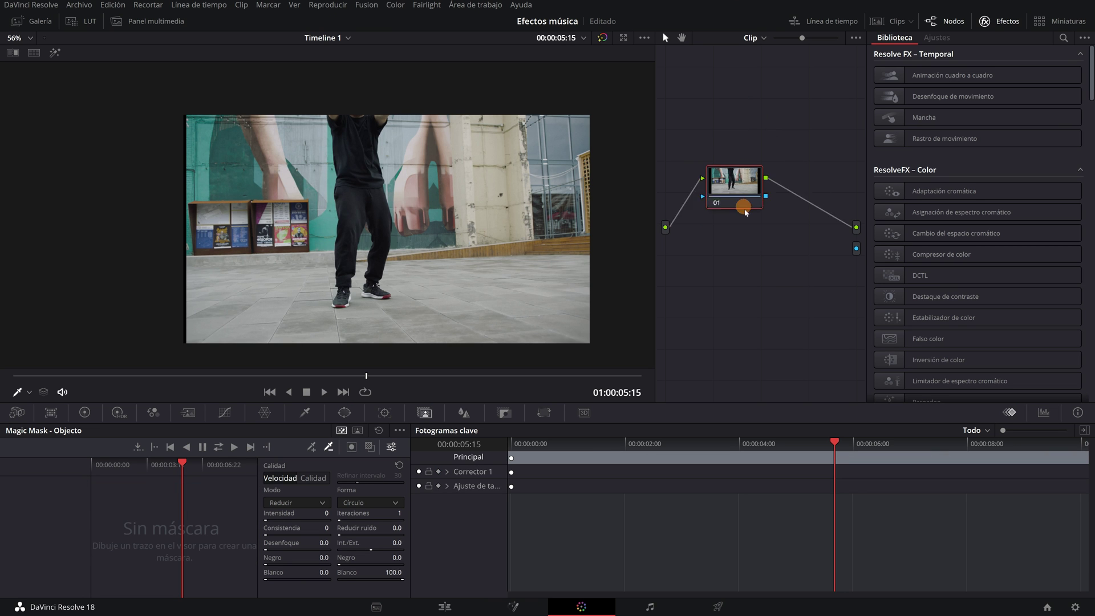
left_click_drag(178, 376, 545, 377)
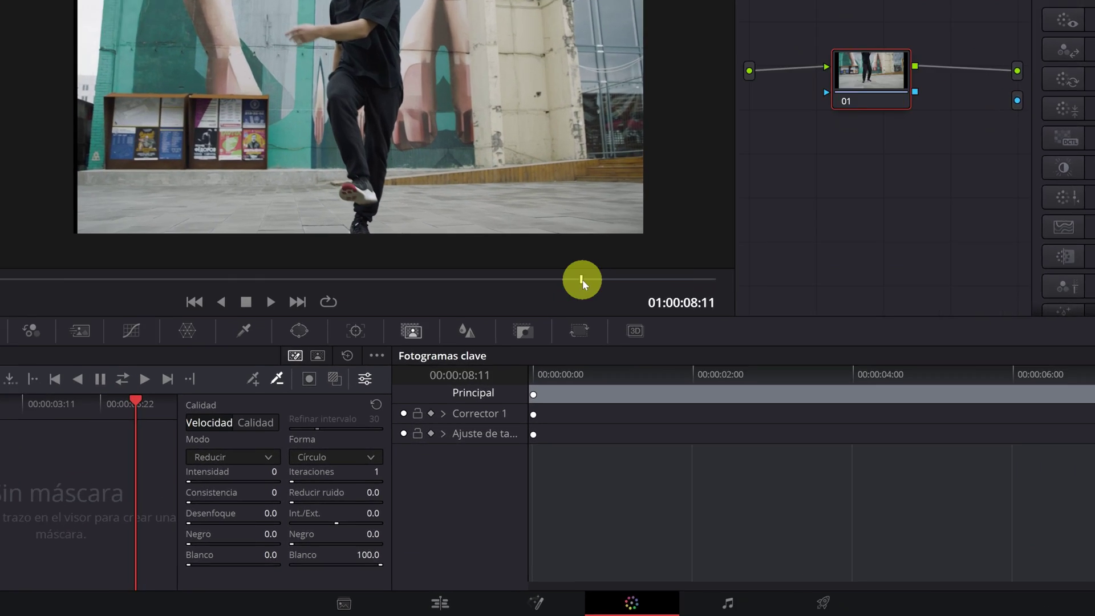
left_click(443, 610)
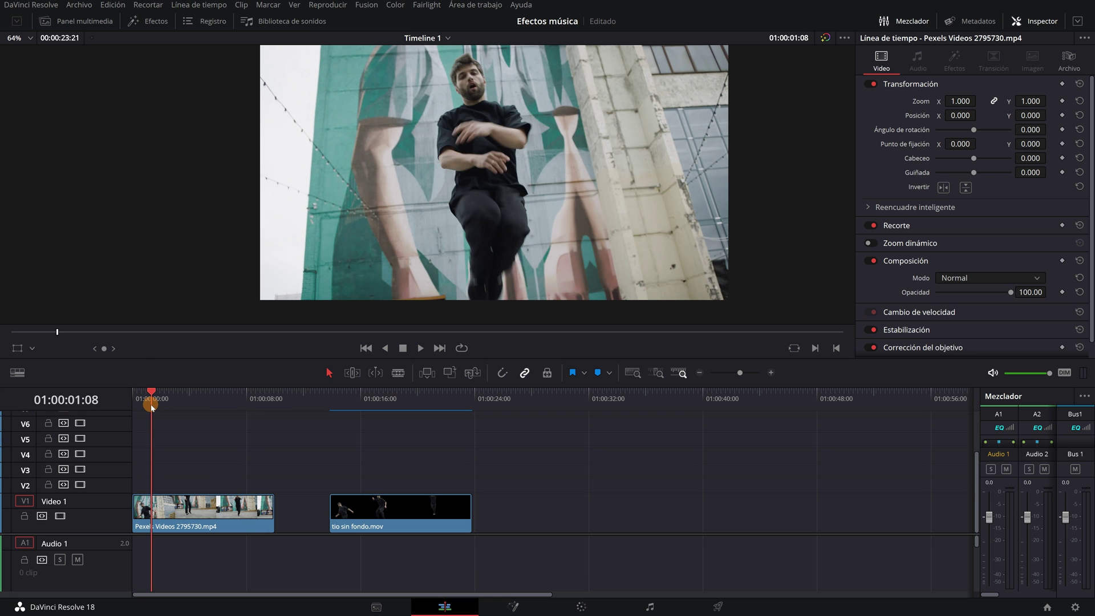
Place tio sin fondo.mov on Video 2 at the timeline start and enlarge the video track area.
left_click(178, 507)
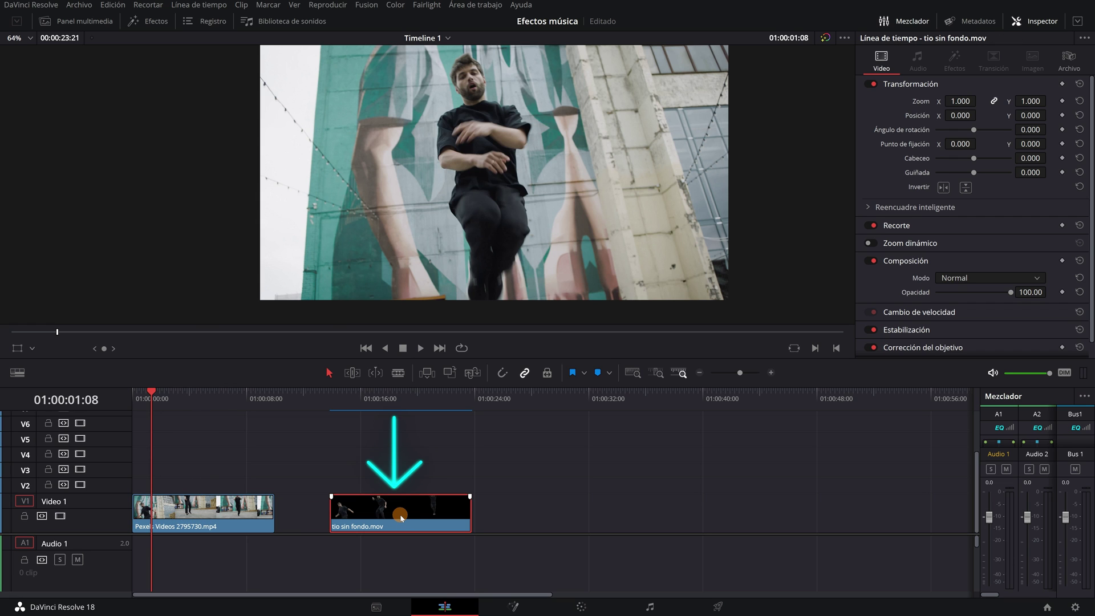
left_click_drag(400, 501, 191, 488)
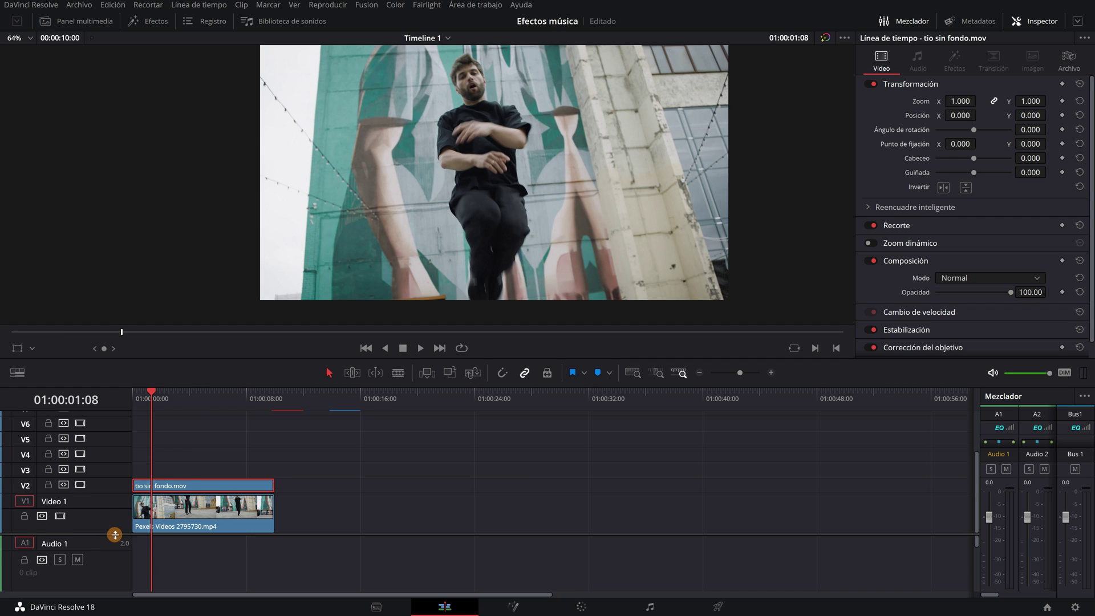
left_click_drag(115, 535, 108, 566)
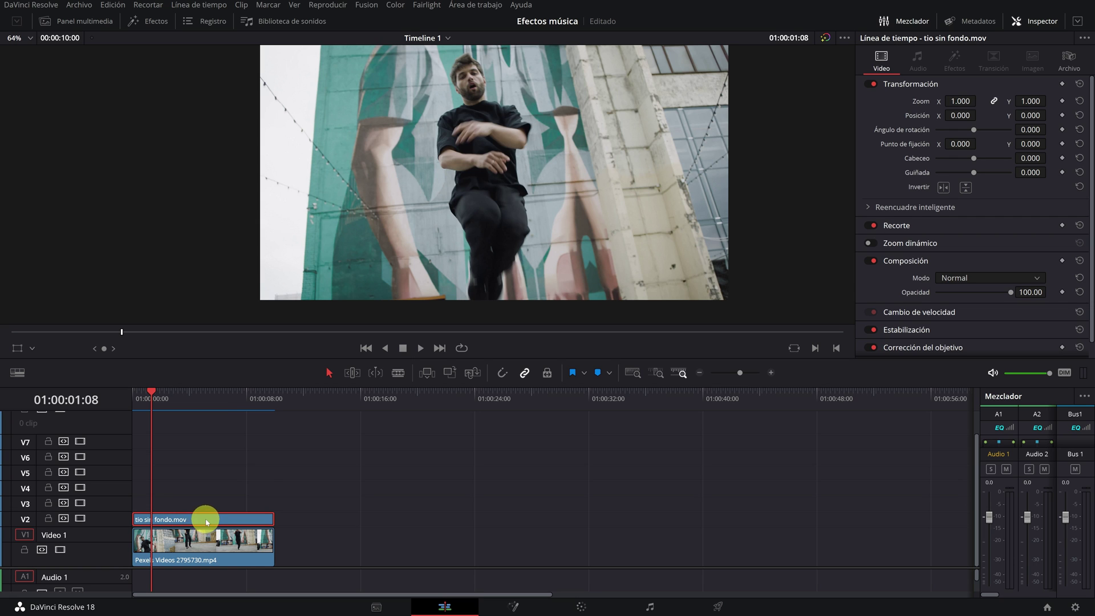
Copy the tio sin fondo clip and paste several copies at about 01:00:15:17.
right_click(206, 522)
left_click(280, 193)
left_click_drag(362, 403, 356, 407)
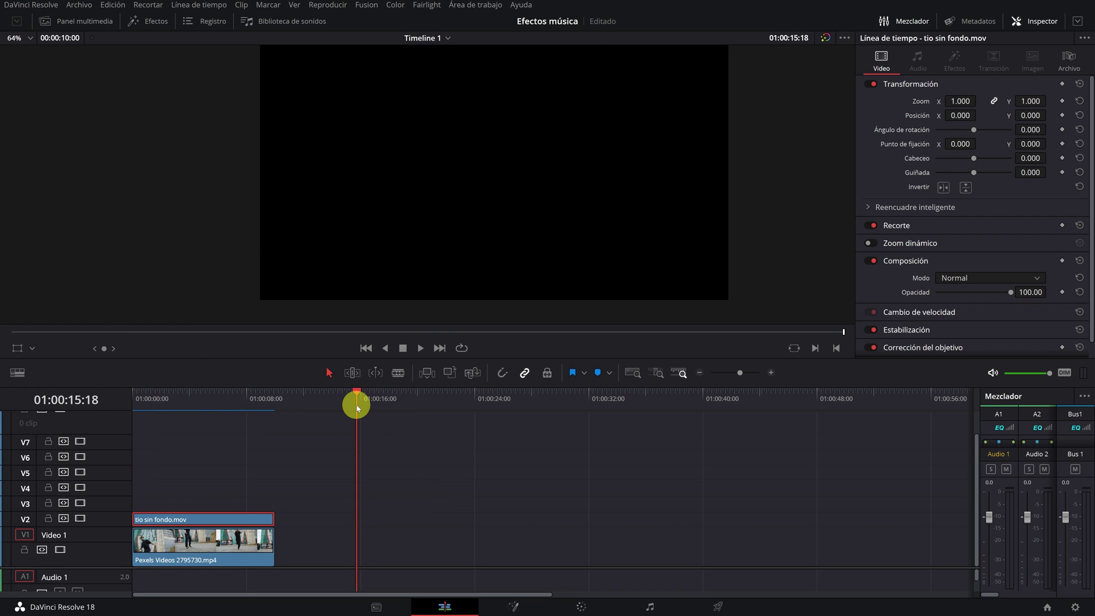
key("ctrl+v")
key("ctrl+v")
key("ctrl+v")
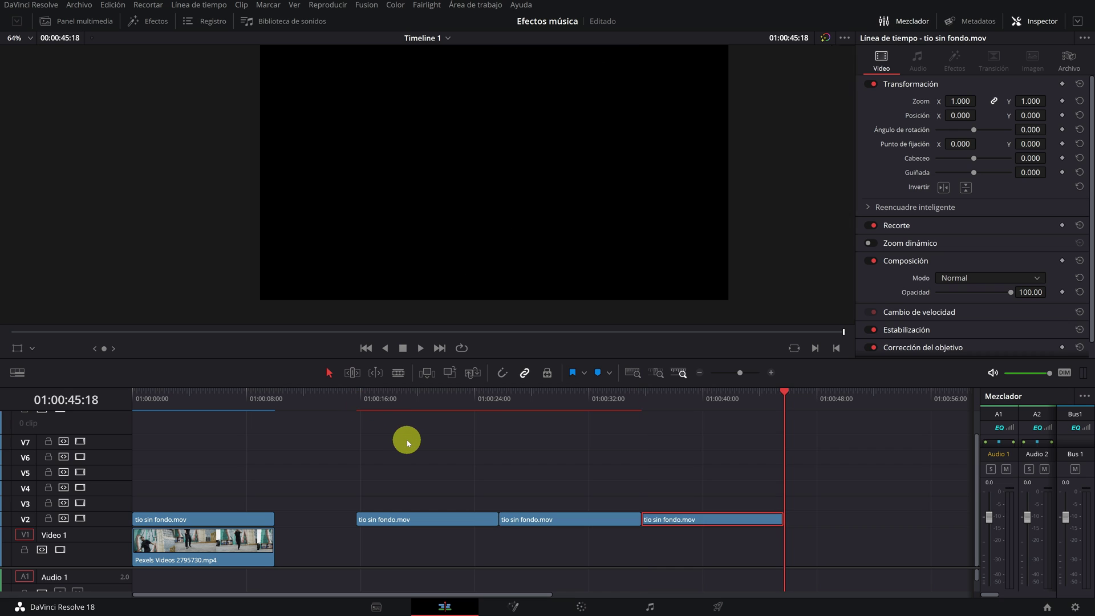
key("ctrl+v")
key("ctrl+minus")
key("ctrl+v")
key("ctrl+v")
key("ctrl+minus")
key("ctrl+minus")
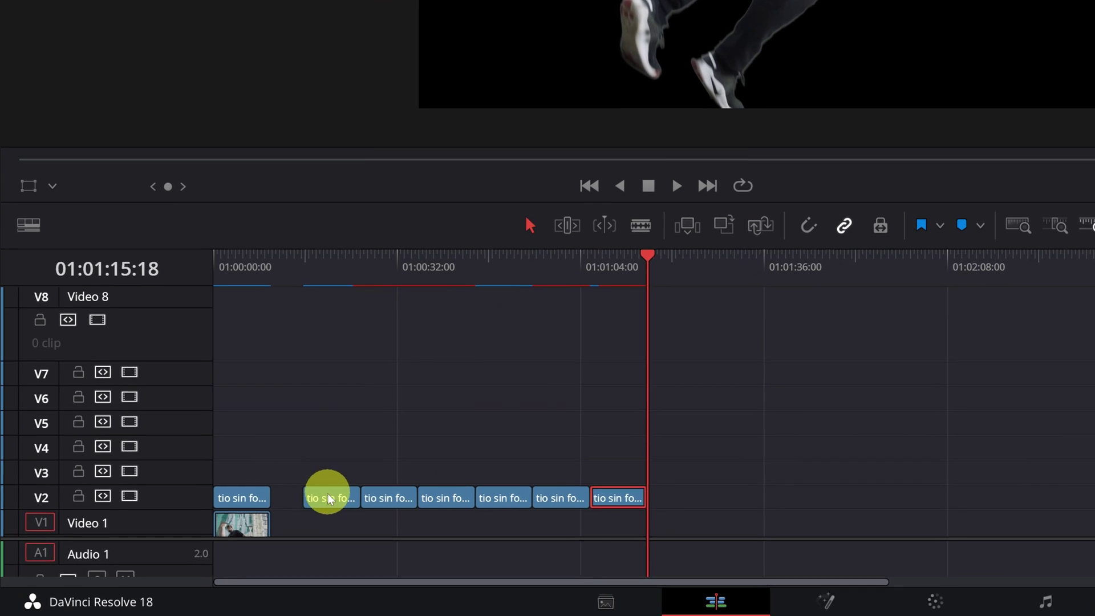
Move the pasted copies to the timeline start on tracks V3 through V8.
left_click_drag(199, 520, 166, 507)
left_click_drag(267, 478, 229, 478)
left_click_drag(379, 500, 231, 450)
left_click_drag(445, 492, 233, 425)
mouse_move(508, 494)
left_mouse_down()
mouse_move(239, 399)
mouse_move(220, 373)
left_mouse_up()
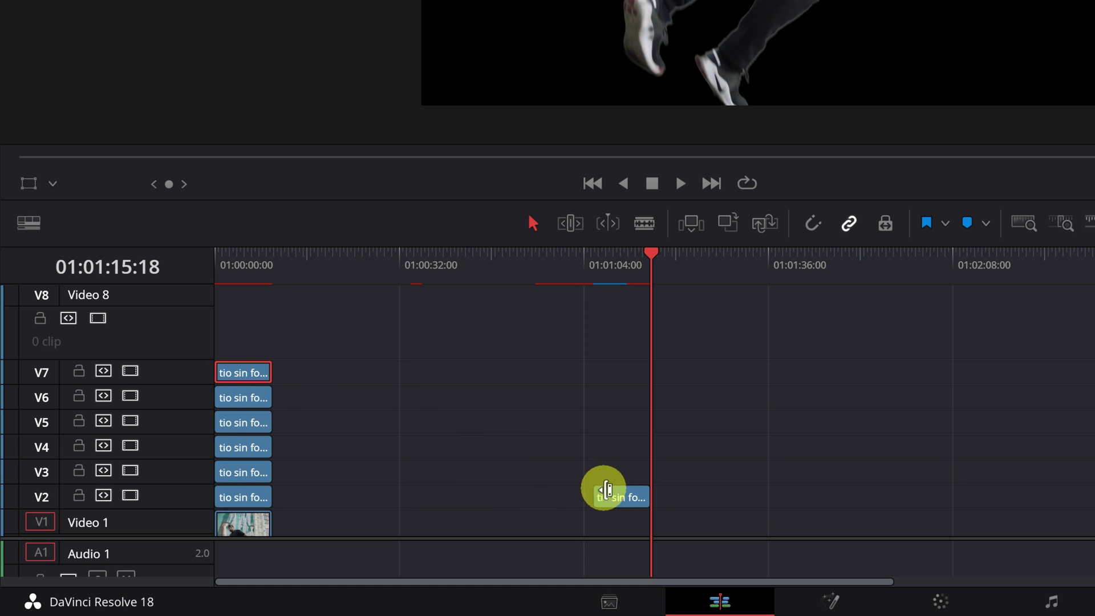
left_click_drag(606, 490, 229, 343)
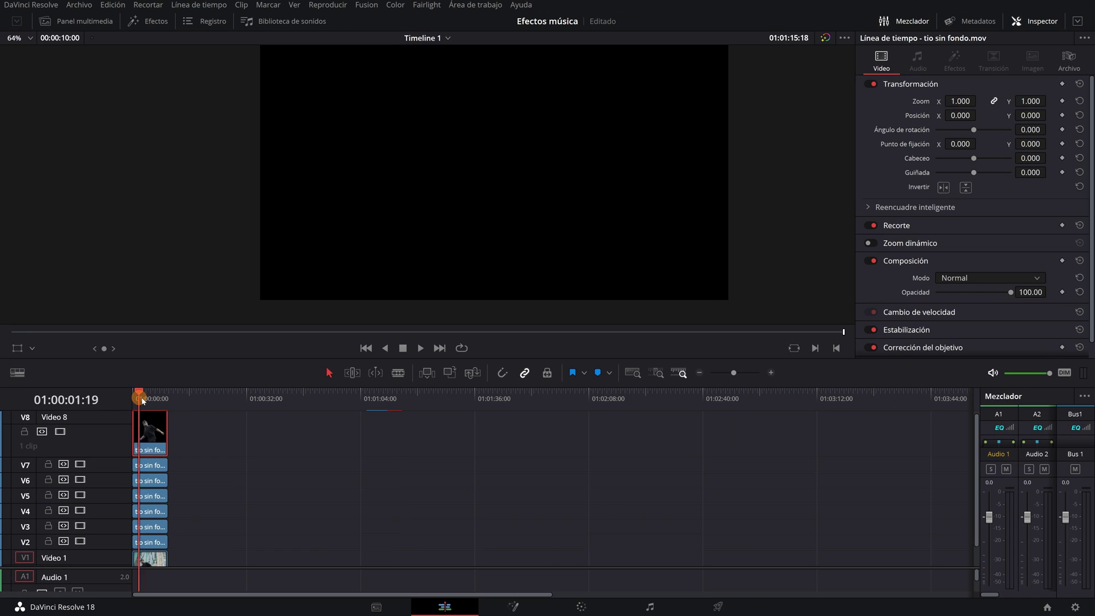
Scrub through the stacked copies, select the V8 copy and zoom the timeline to fit.
left_click_drag(143, 401, 146, 399)
left_click(151, 439)
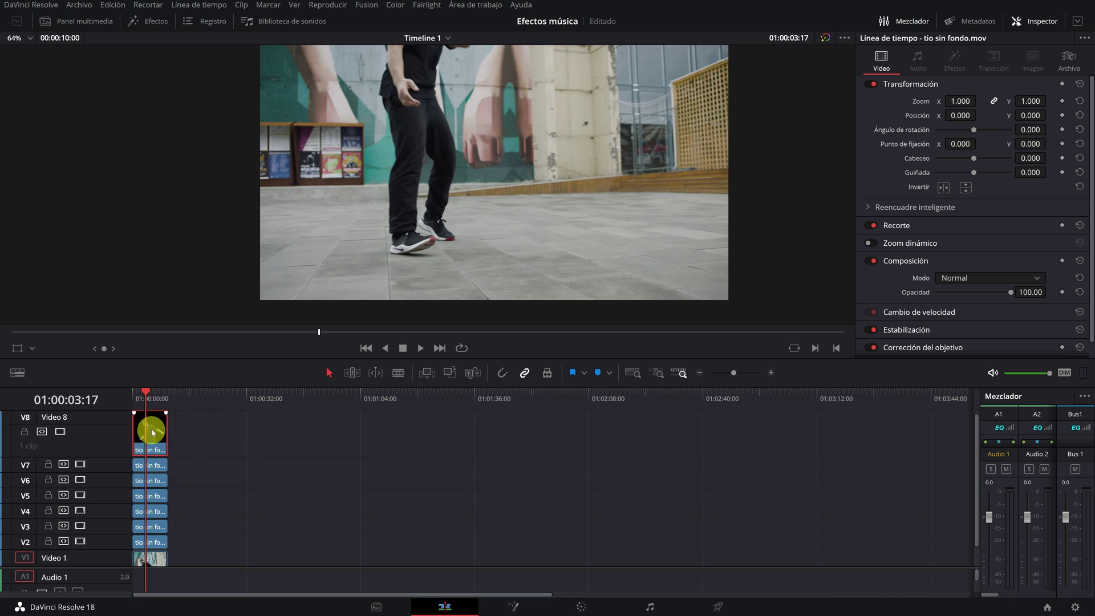
mouse_move(152, 395)
left_mouse_down()
mouse_move(160, 405)
mouse_move(136, 402)
mouse_move(164, 402)
left_mouse_up()
key("ctrl+equal")
key("ctrl+equal")
key("ctrl+equal")
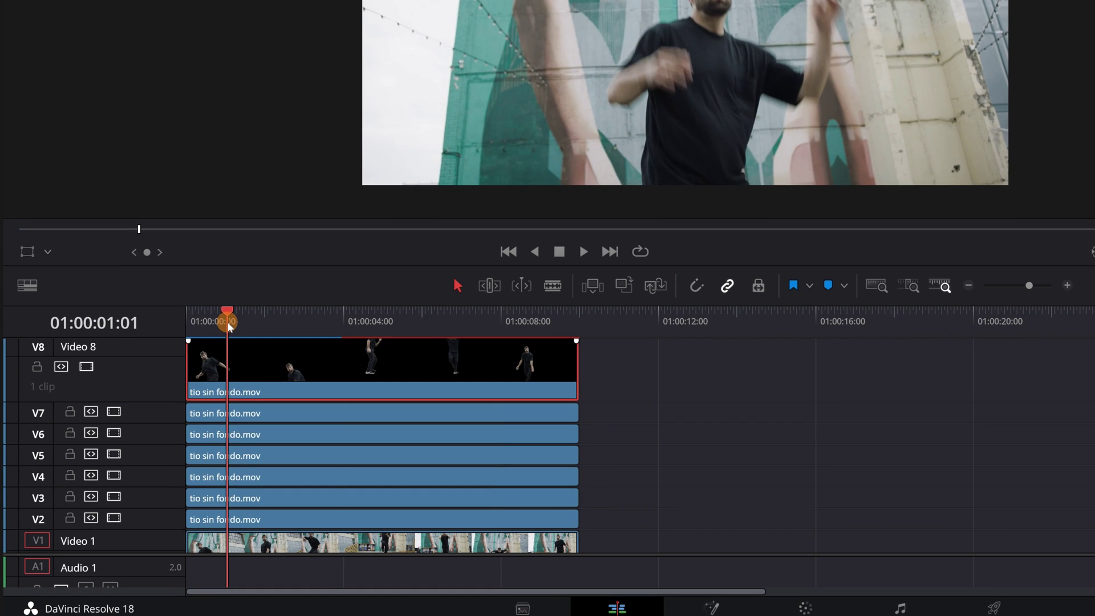
Move the playhead back to the timeline start at 01:00:00:00.
mouse_move(229, 325)
left_mouse_down()
mouse_move(193, 333)
mouse_move(233, 335)
left_mouse_up()
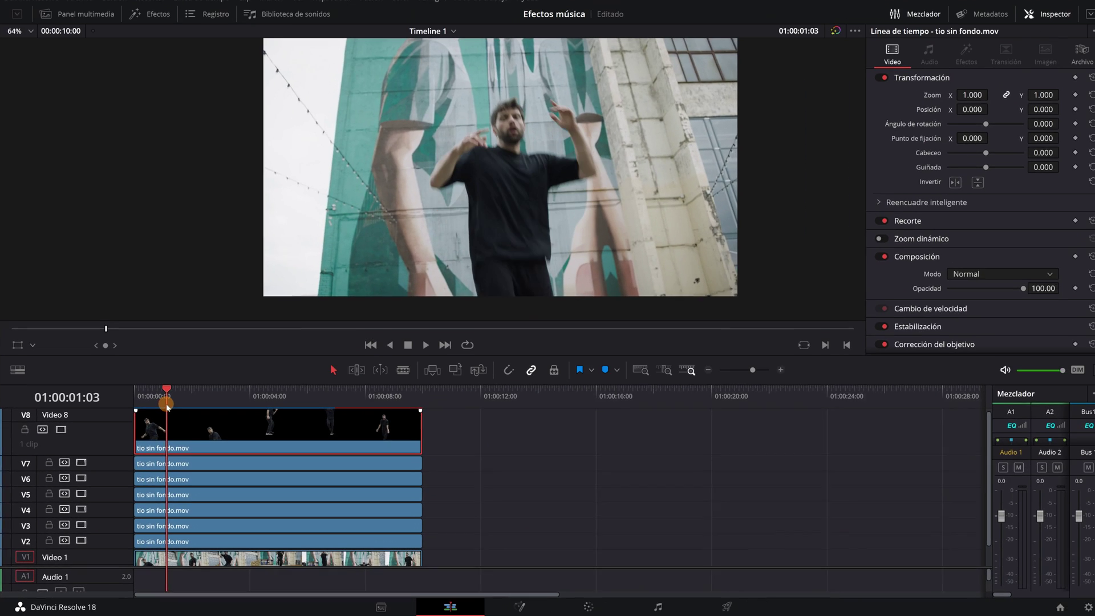
left_click_drag(167, 406, 167, 407)
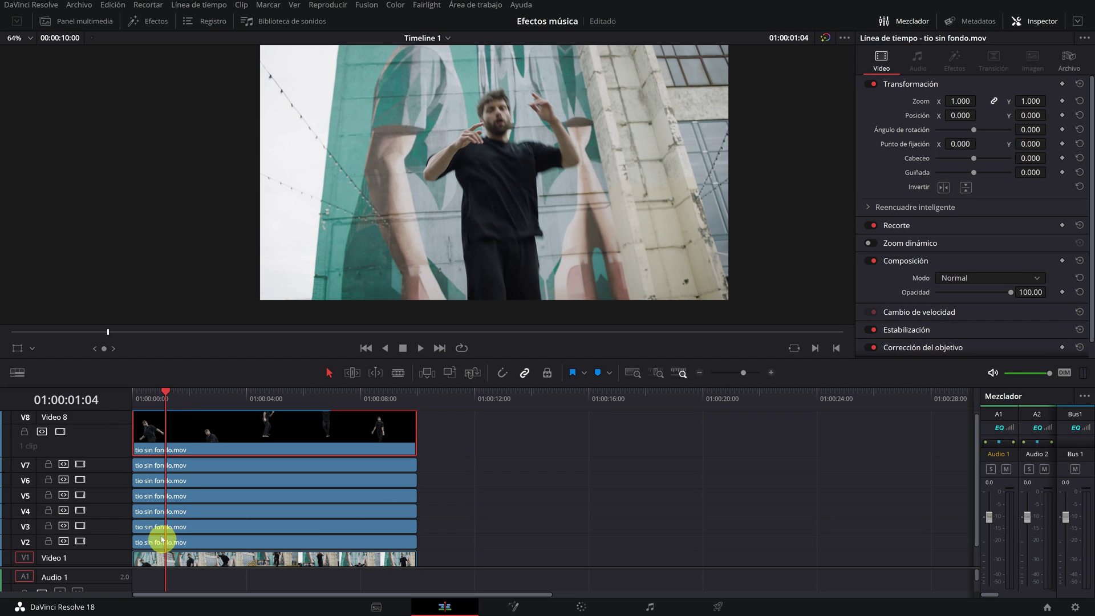
left_click_drag(154, 395, 130, 395)
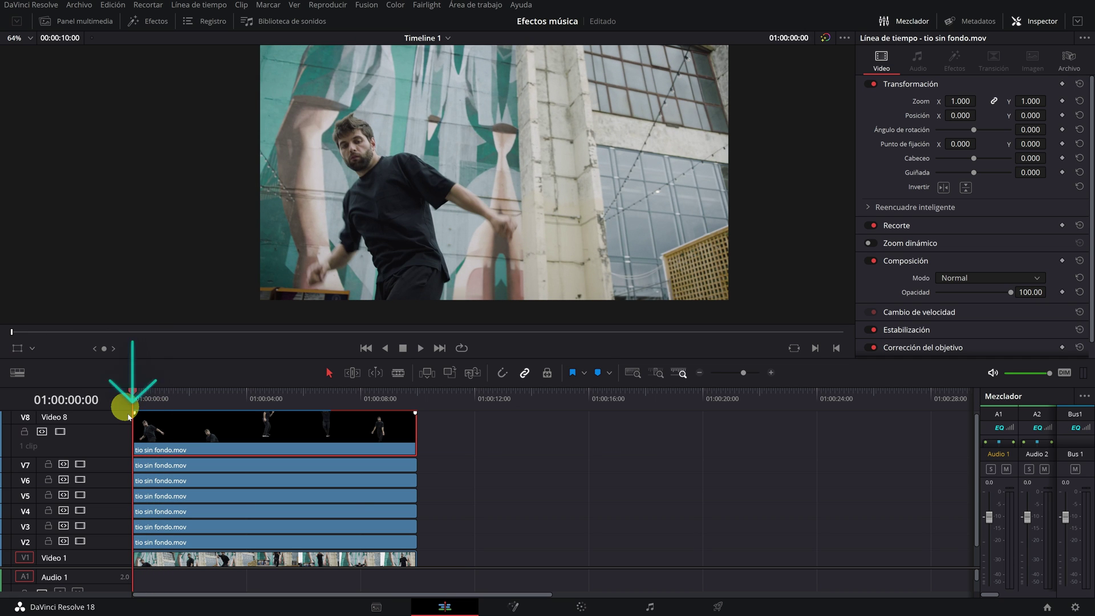
Add starting Position keyframes to the V2 and V3 tio sin fondo copies.
left_click(152, 545)
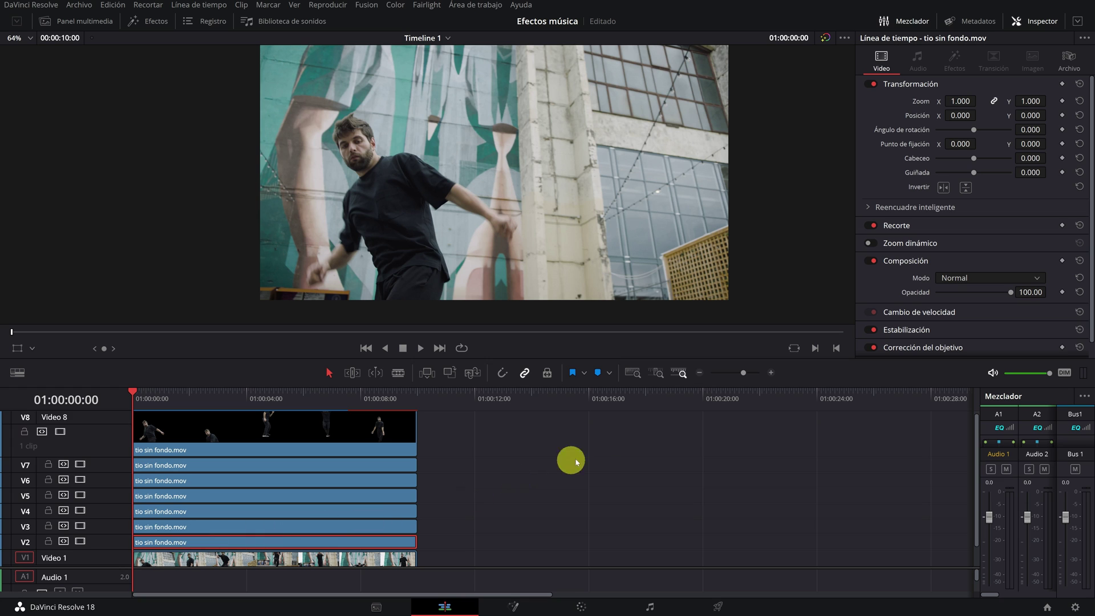
left_click(1063, 116)
left_click(145, 525)
left_click(1063, 116)
left_click(170, 512)
Keyframe V4, then at 01:00:00:24 slide V4, V3, V2 left to X -370, -704, -999.
left_click(1063, 116)
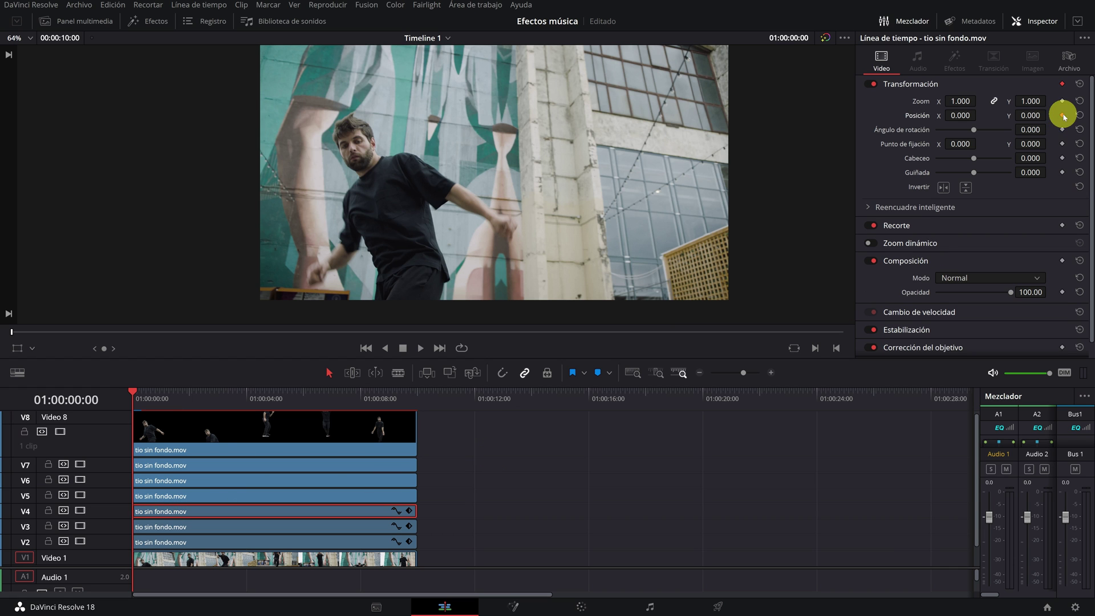
left_click_drag(135, 395, 161, 400)
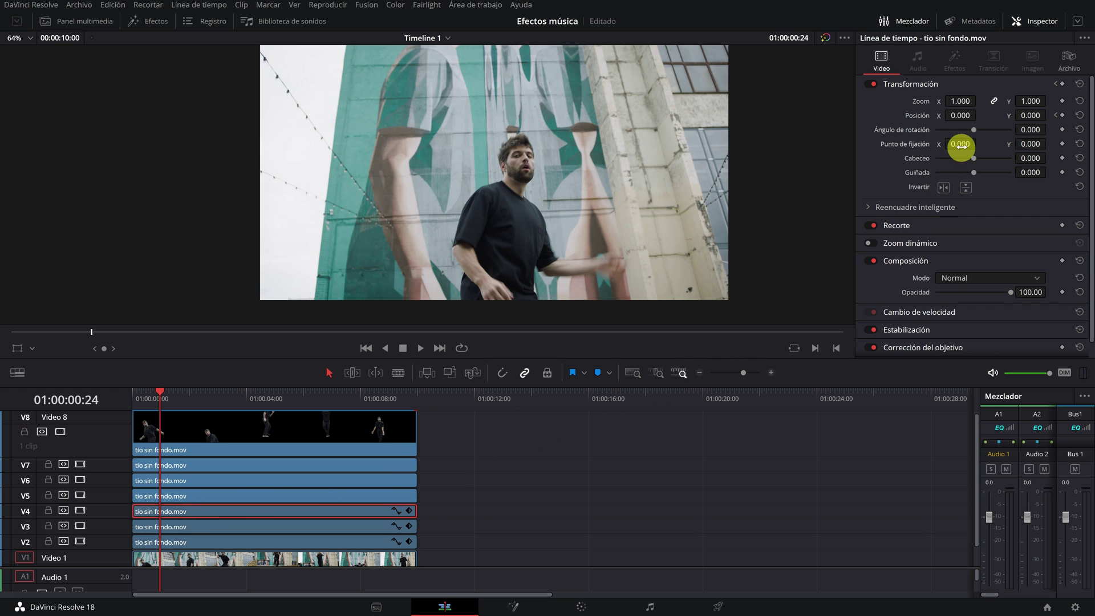
left_click_drag(960, 115, 754, 138)
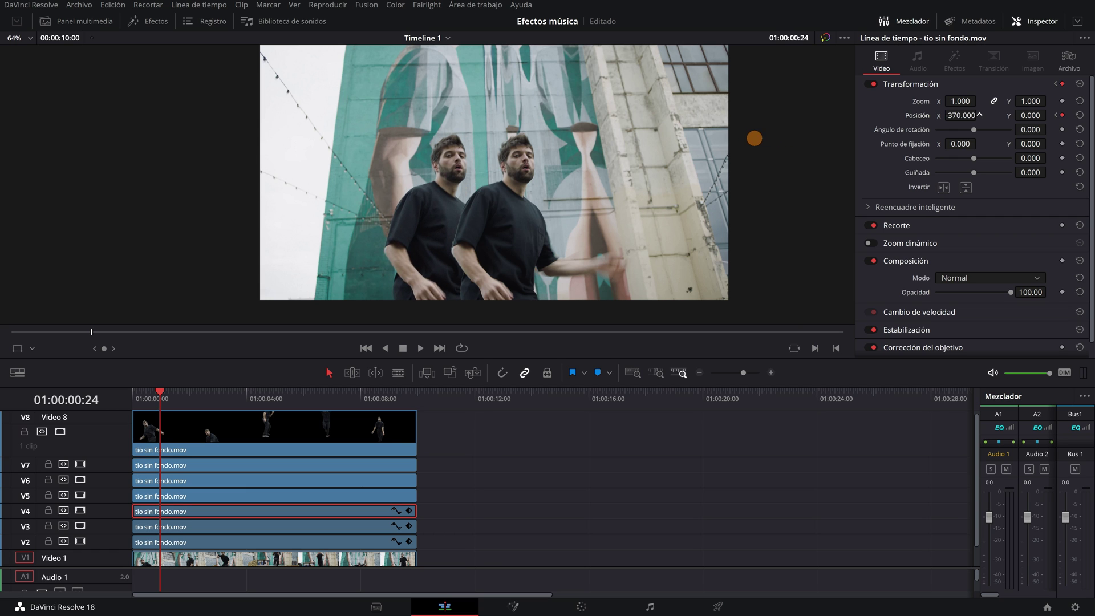
left_click(166, 525)
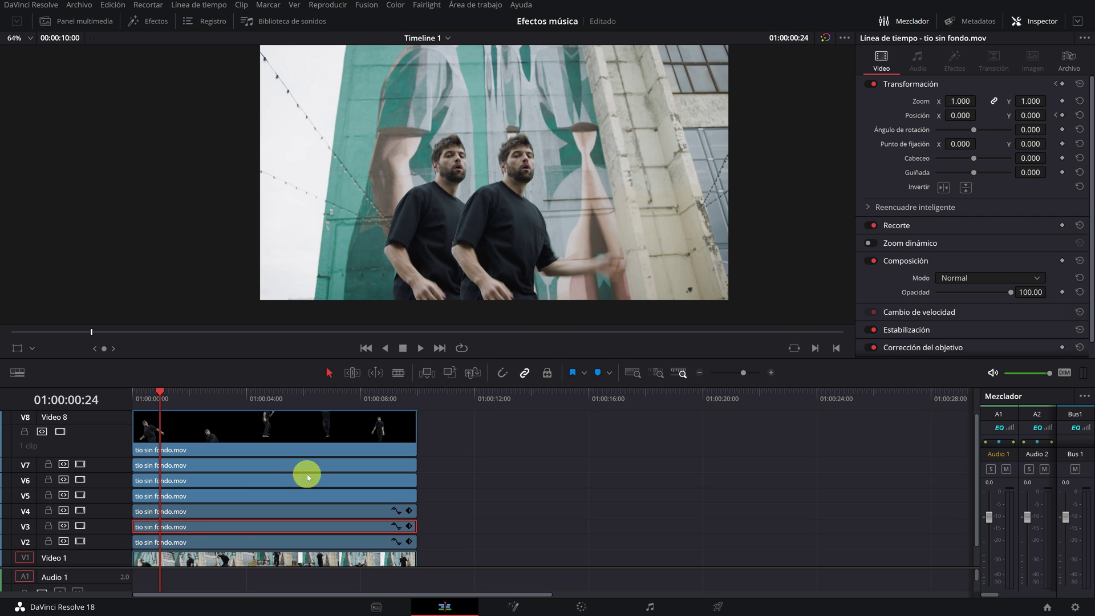
left_click_drag(961, 116, 561, 137)
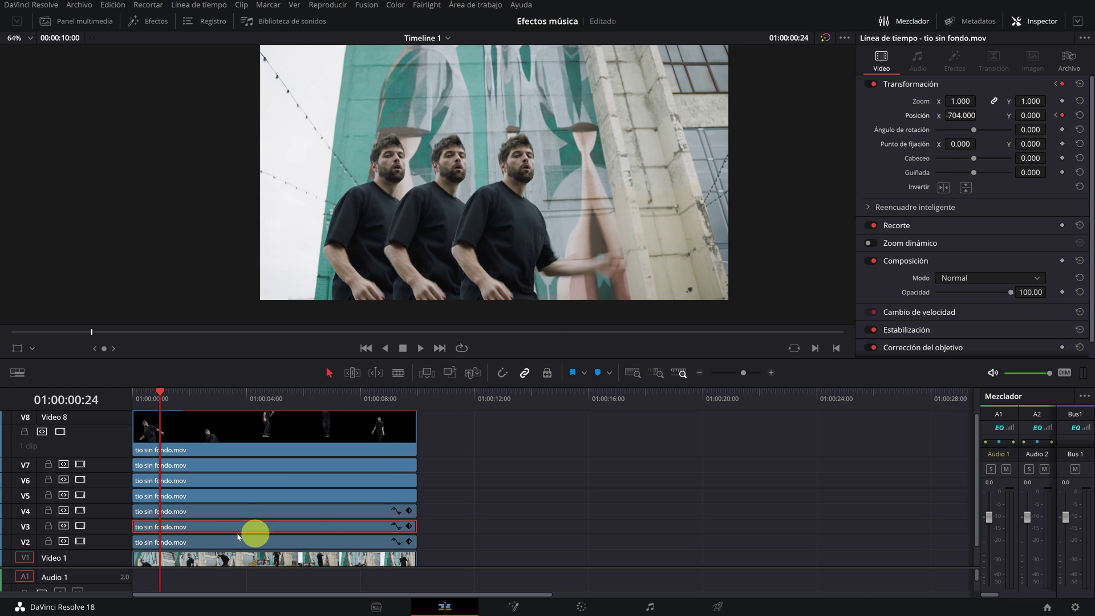
left_click(219, 541)
left_click(956, 101)
mouse_move(958, 116)
left_mouse_down()
mouse_move(338, 136)
mouse_move(390, 145)
left_mouse_up()
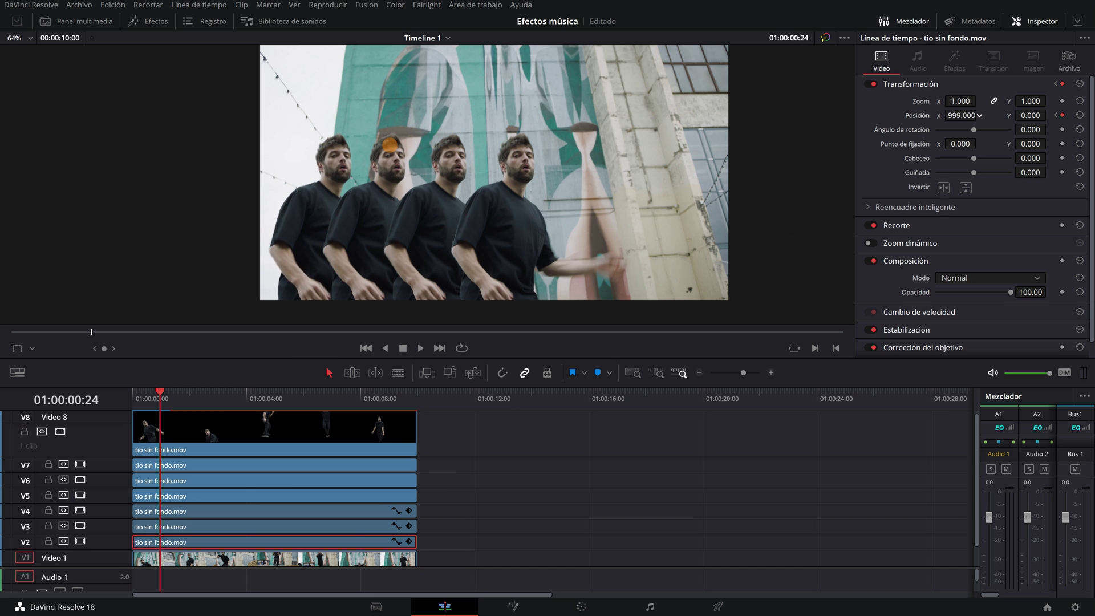
Scrub and play the opening to check the three dancer clones fanning out left.
left_click(147, 401)
mouse_move(148, 401)
left_mouse_down()
mouse_move(161, 408)
mouse_move(128, 412)
left_mouse_up()
key("space")
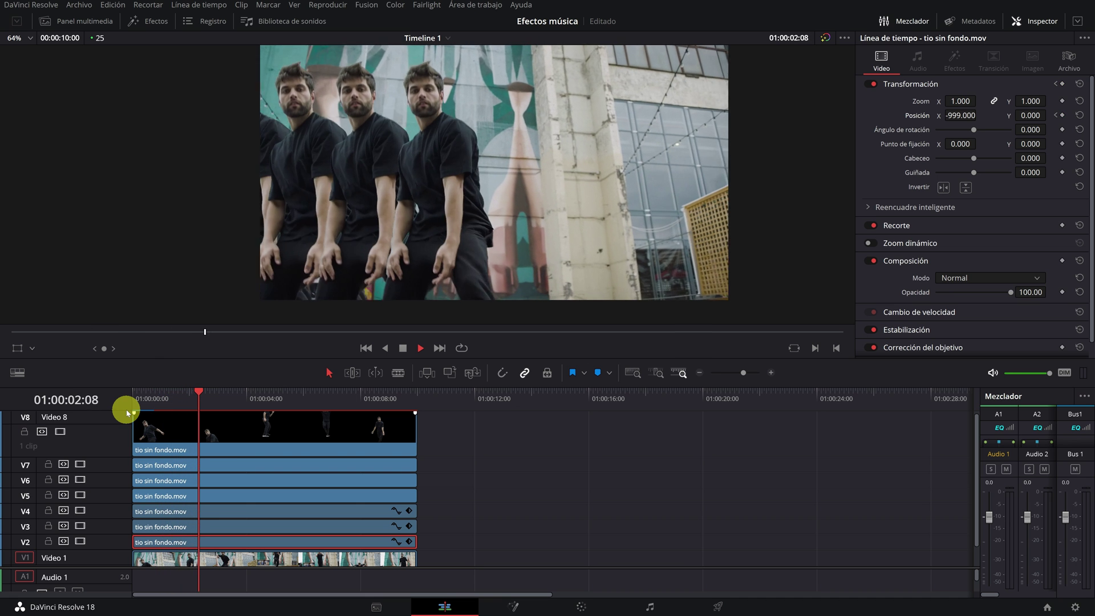
key("space")
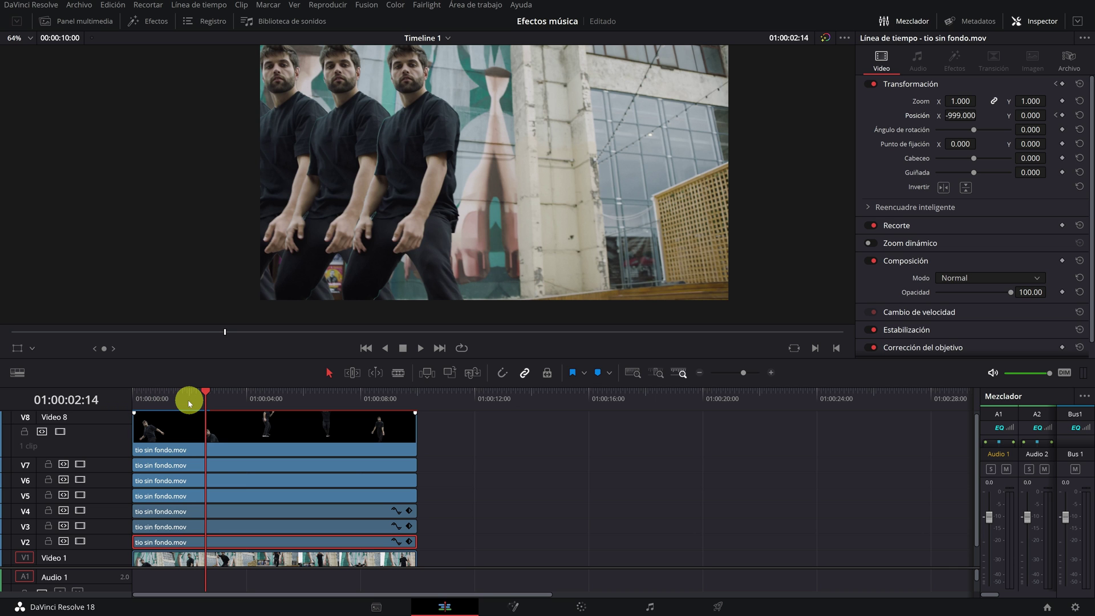
mouse_move(183, 401)
left_mouse_down()
mouse_move(201, 406)
mouse_move(191, 406)
left_mouse_up()
At 01:00:02:01, add Position keyframes to the V7, V6 and V5 copies.
left_click_drag(185, 403, 196, 463)
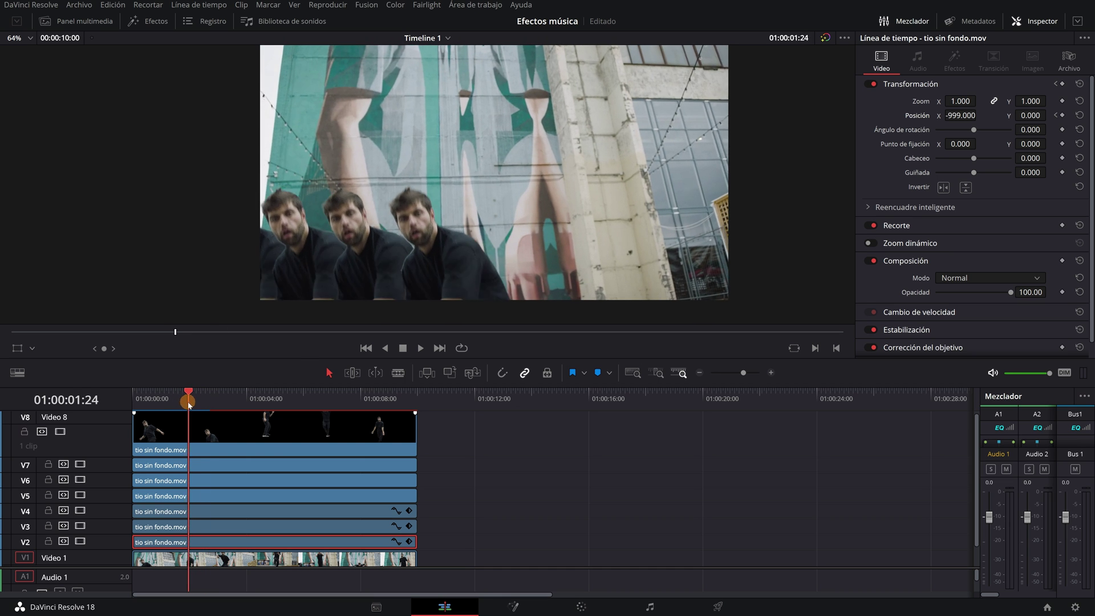
left_click(197, 466)
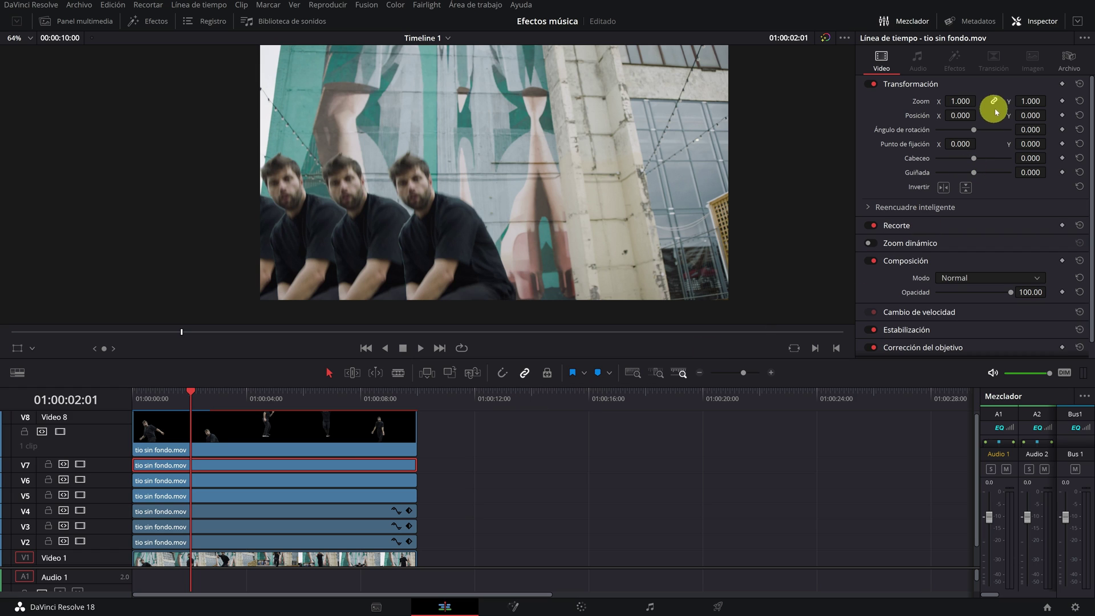
left_click(1061, 116)
left_click(248, 485)
left_click(1062, 115)
left_click(293, 457)
left_click(226, 495)
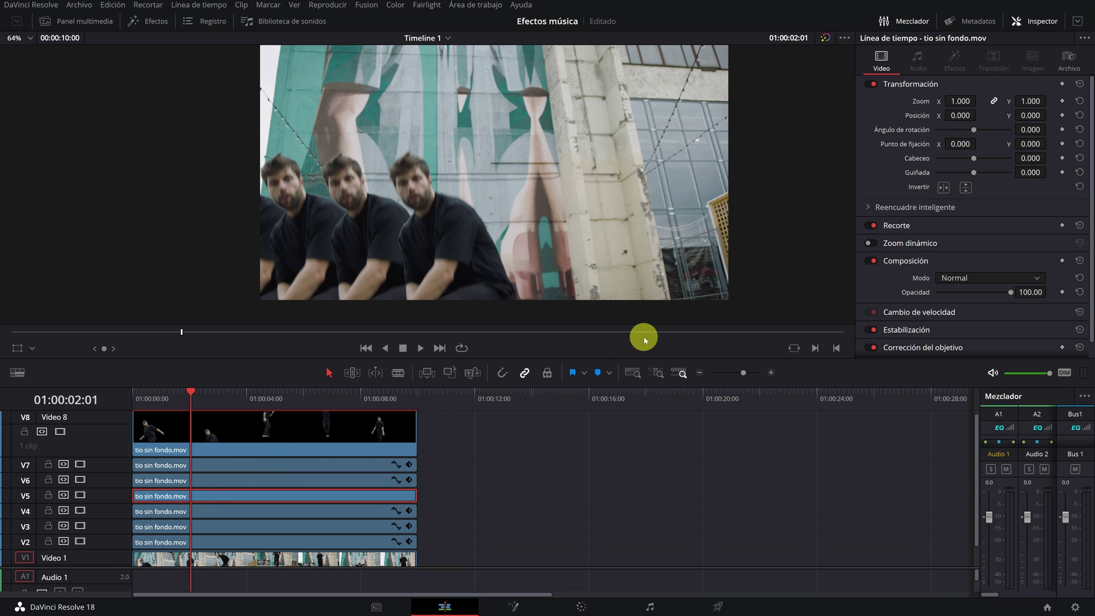
left_click(1062, 116)
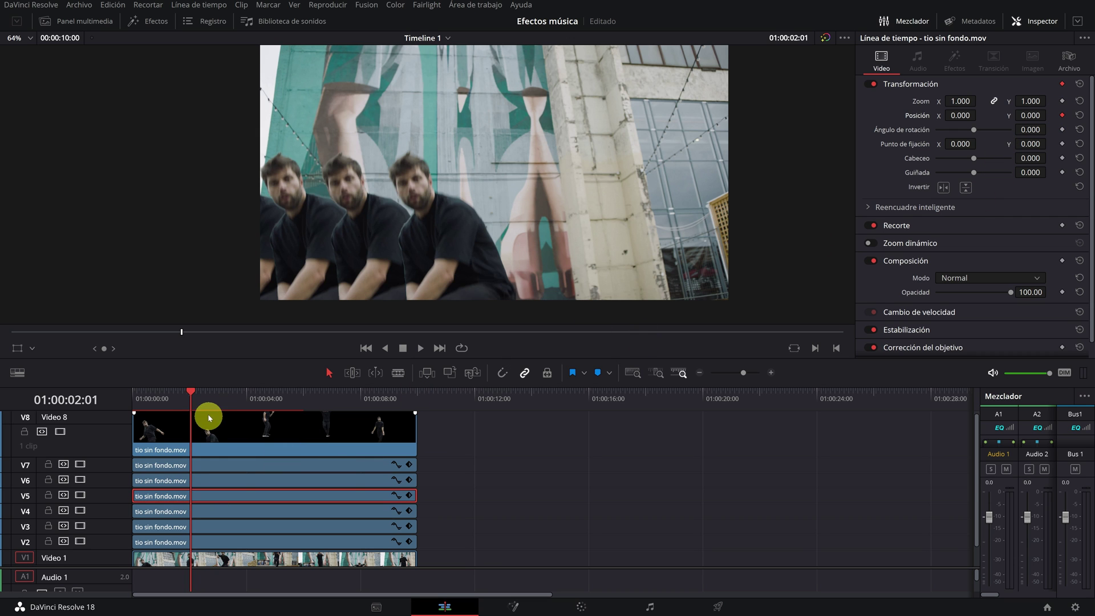
At 01:00:02:17, slide the V7 and V6 copies right, one reaching Position X 1323.
left_click_drag(194, 401, 210, 398)
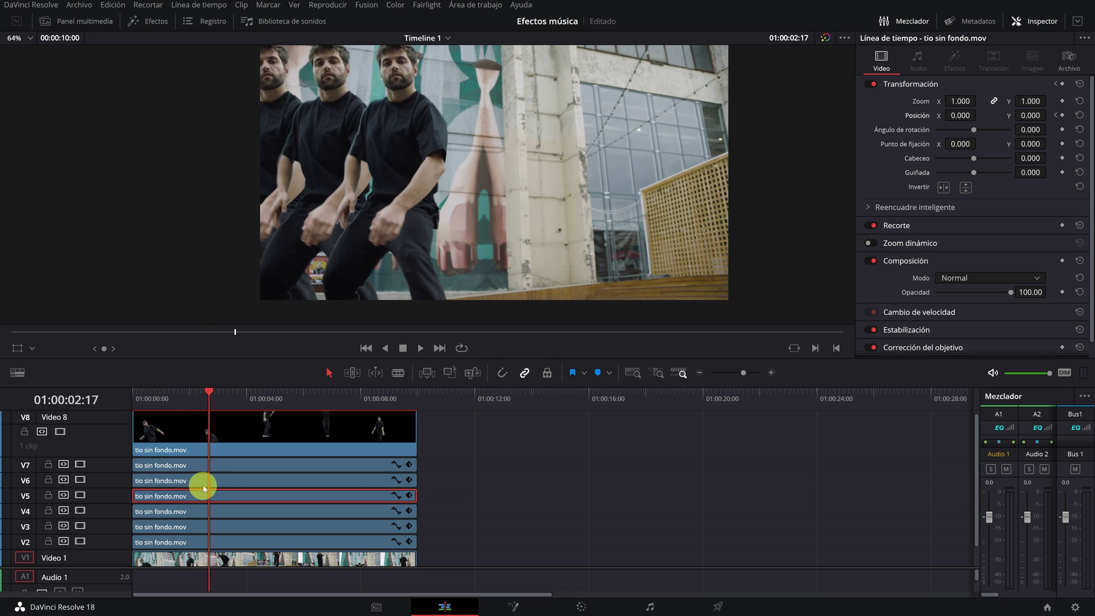
left_click(210, 466)
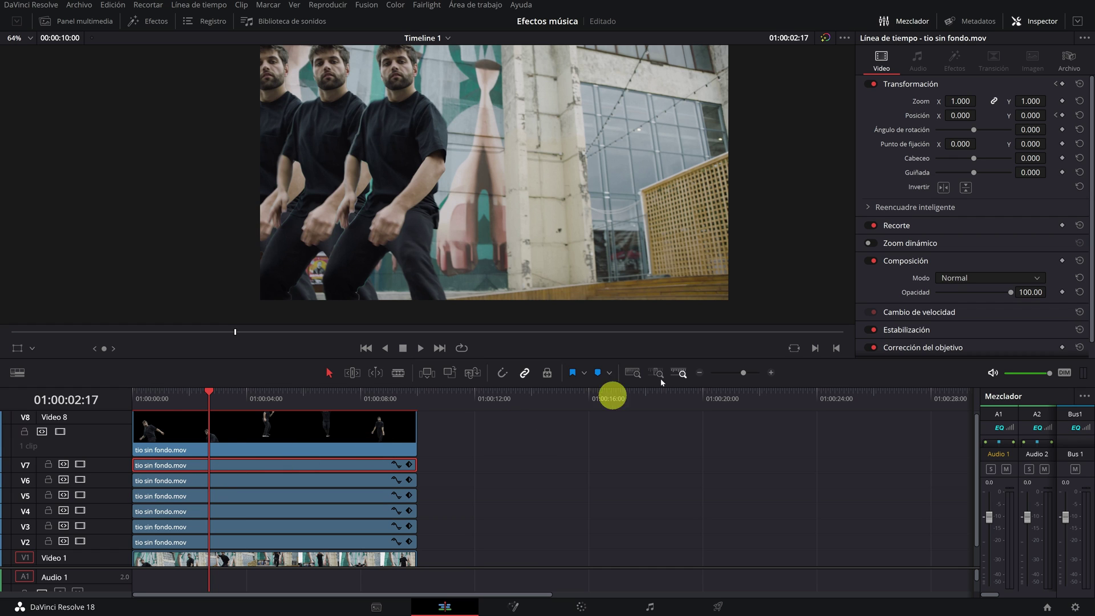
left_click_drag(963, 115, 1005, 113)
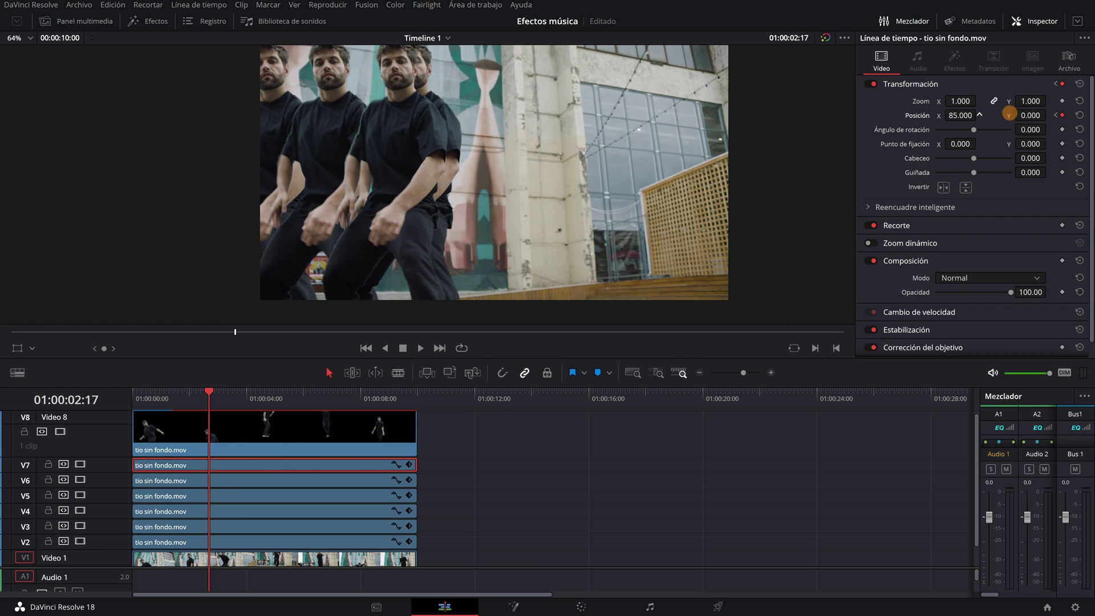
left_click(188, 481)
mouse_move(954, 116)
left_mouse_down()
mouse_move(979, 114)
mouse_move(620, 309)
left_mouse_up()
left_click(198, 494)
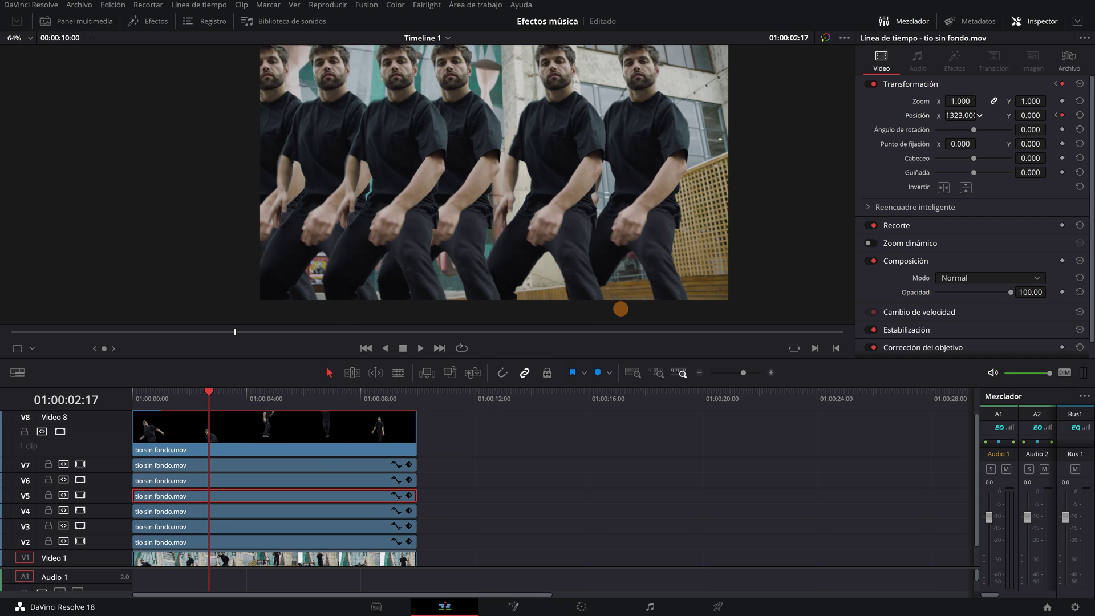
left_click_drag(189, 398, 126, 407)
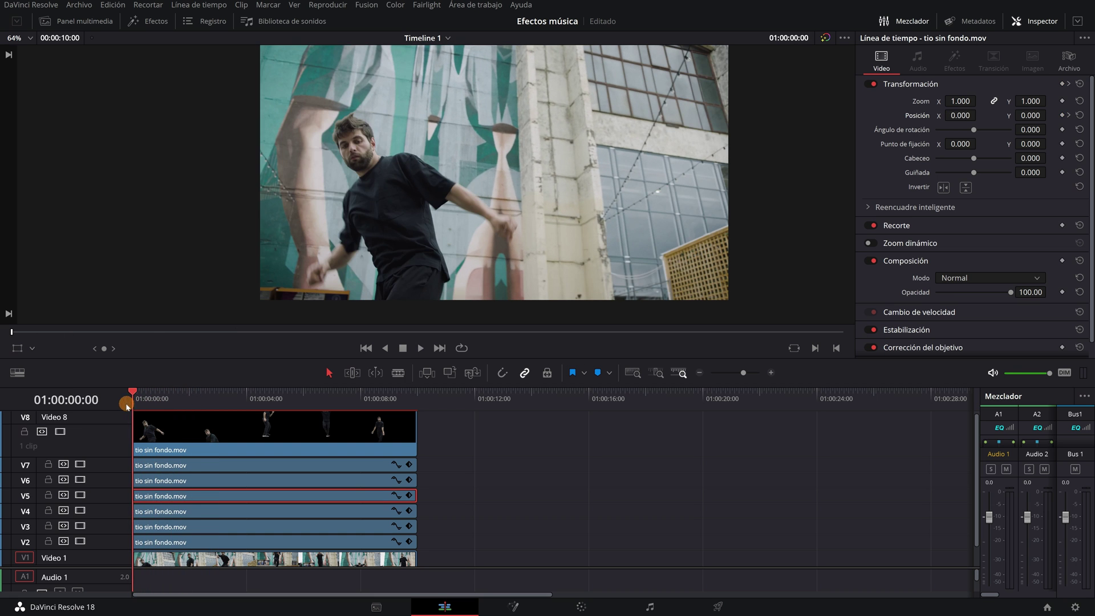
key("space")
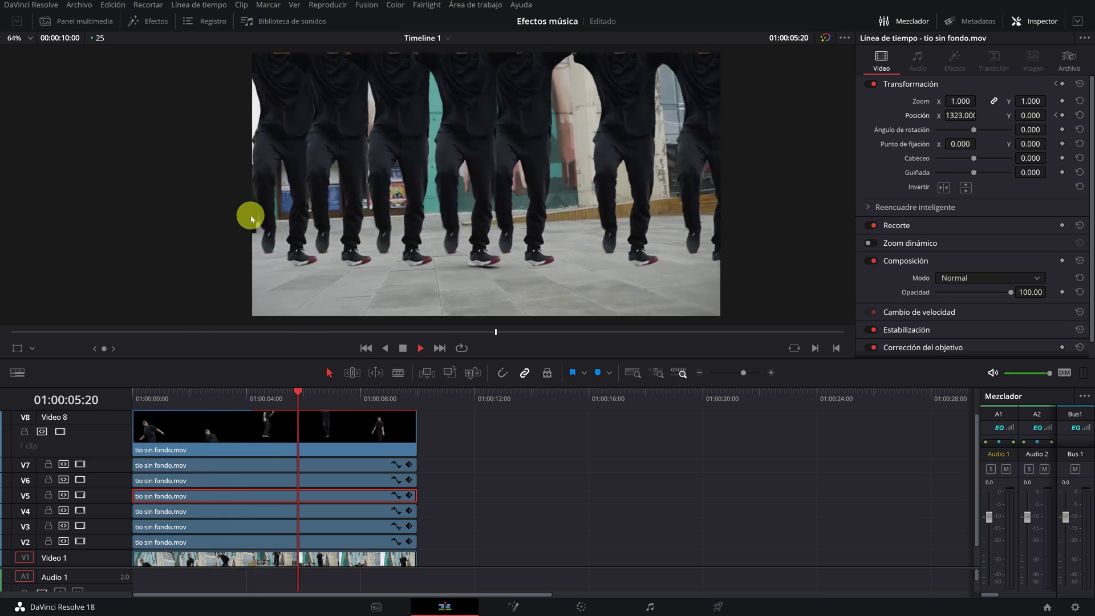
key("Home")
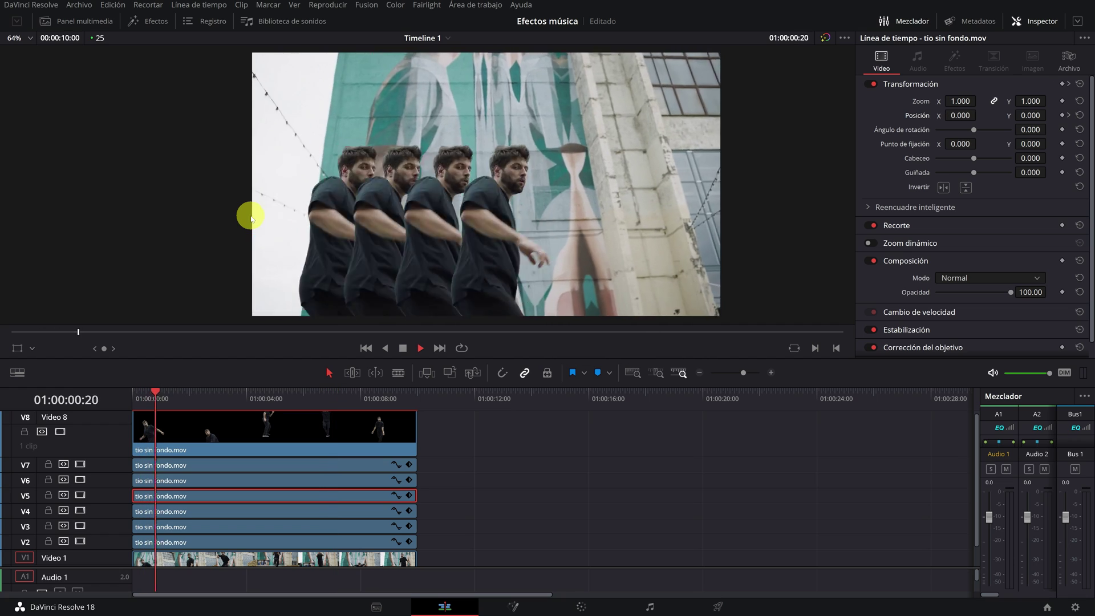